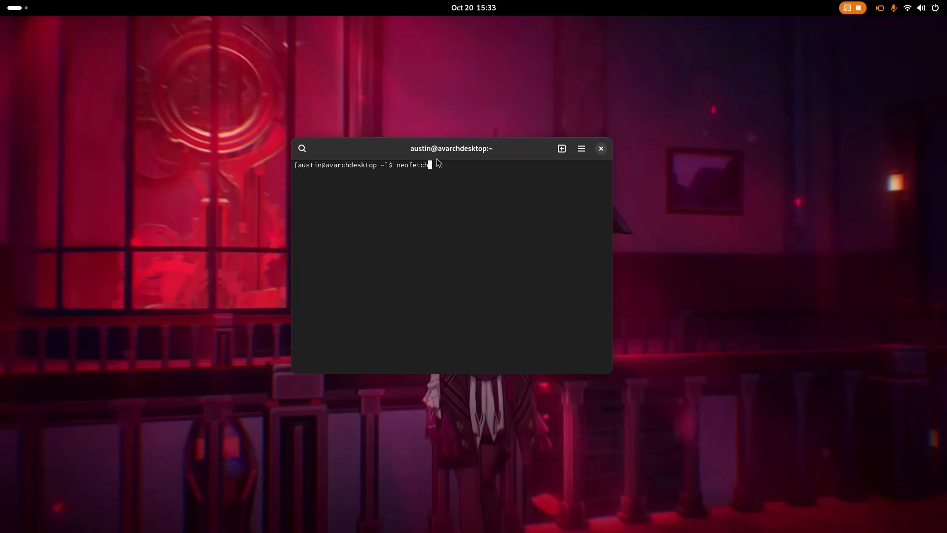
Show the system information with neofetch in the terminal, and close the terminal window.
key(Return)
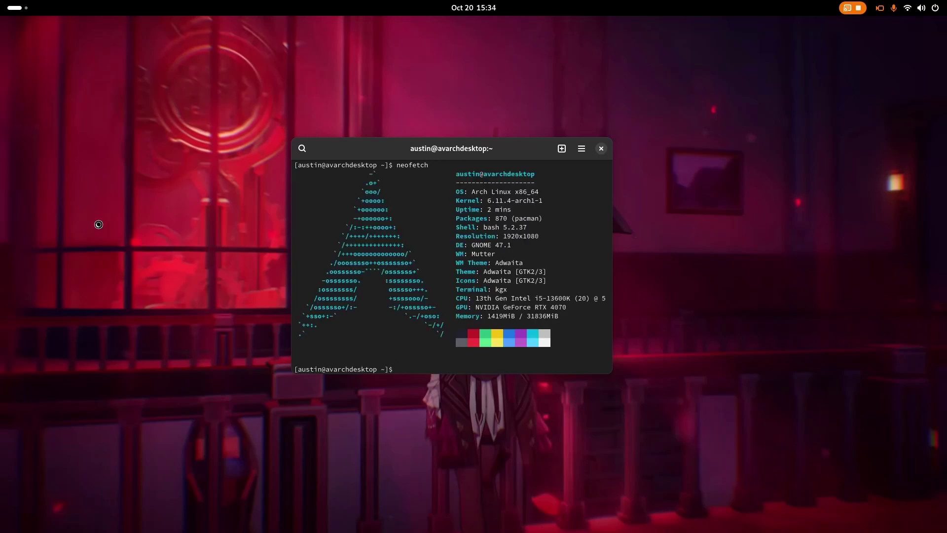
click(600, 152)
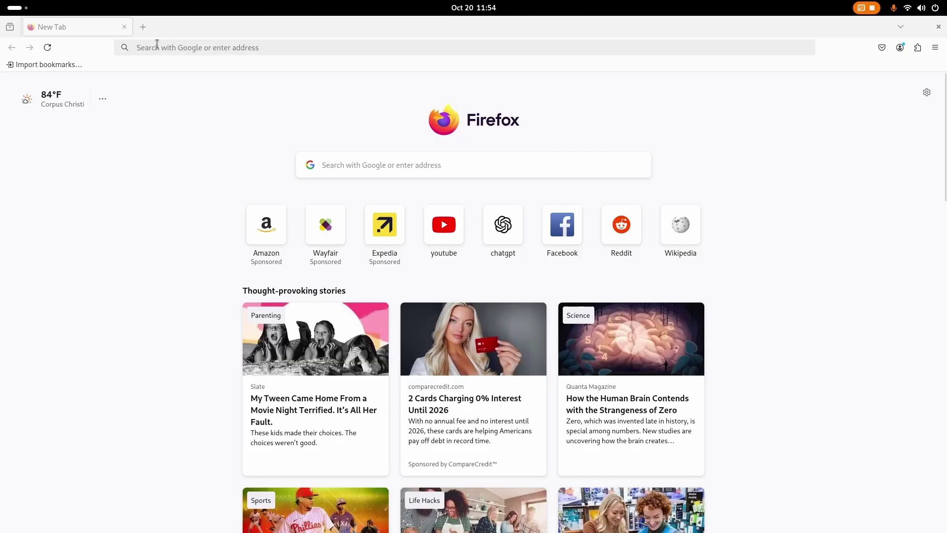
Search the web for "an anime game launcher" and open the launcher's GitHub repository.
click(429, 42)
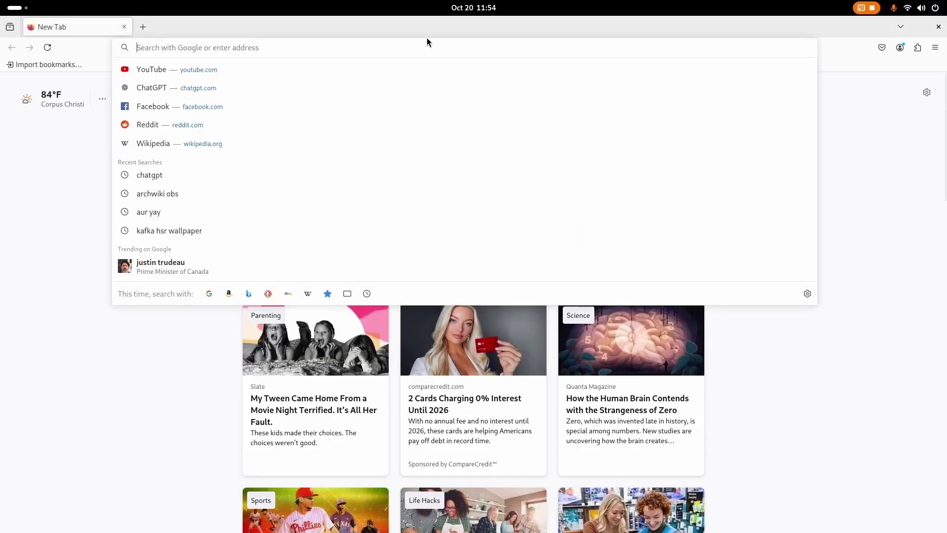
text(an a)
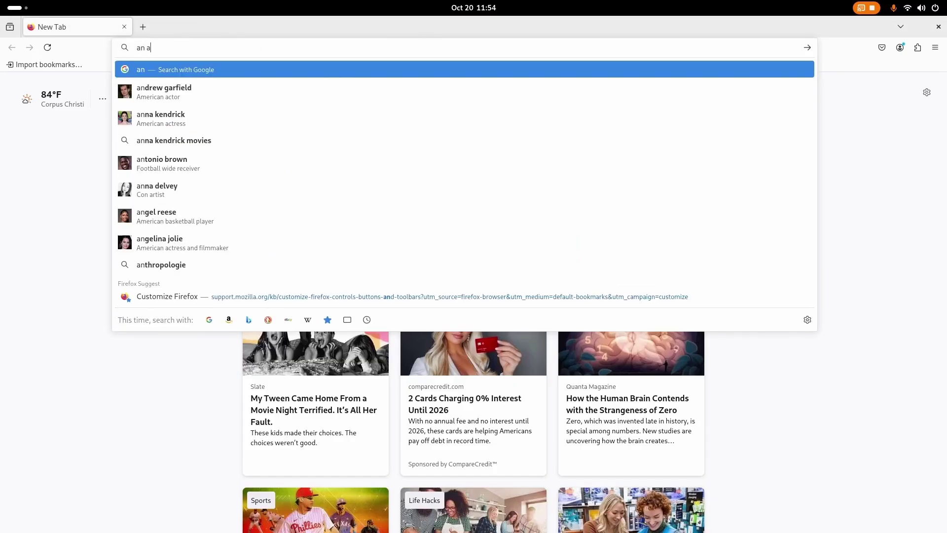
text(nime game)
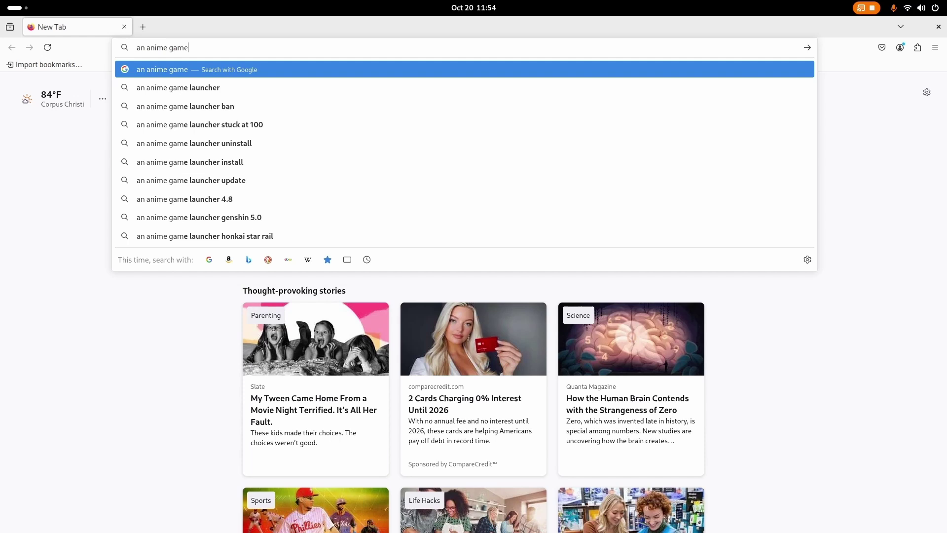
click(255, 95)
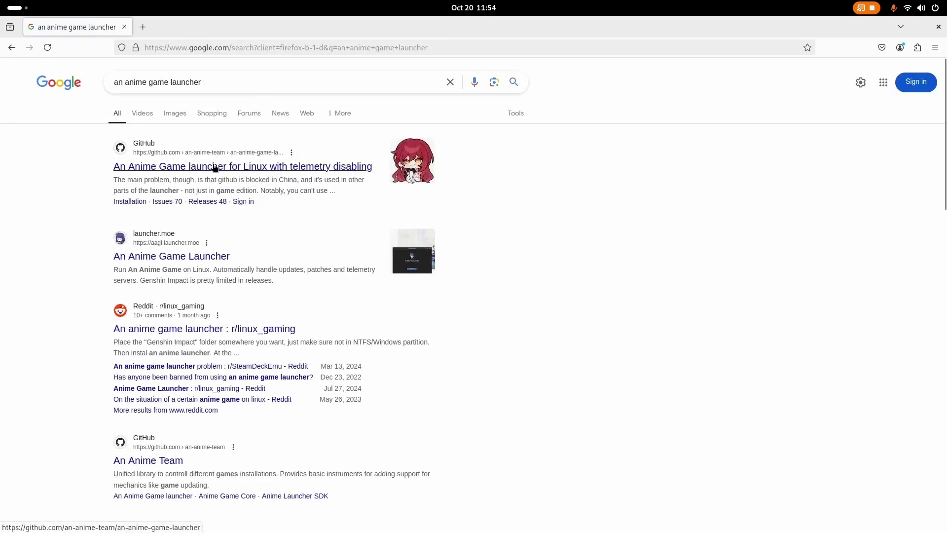
click(216, 167)
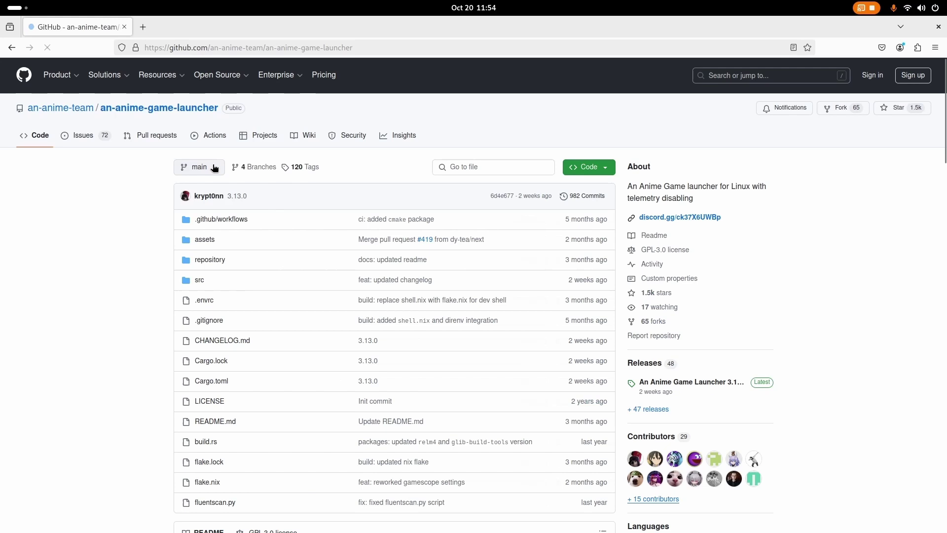
Examine the repository README's download section for the official, community and third-party packages offered for each Linux distribution.
scroll(228, 202, down, 3)
scroll(228, 202, down, 2)
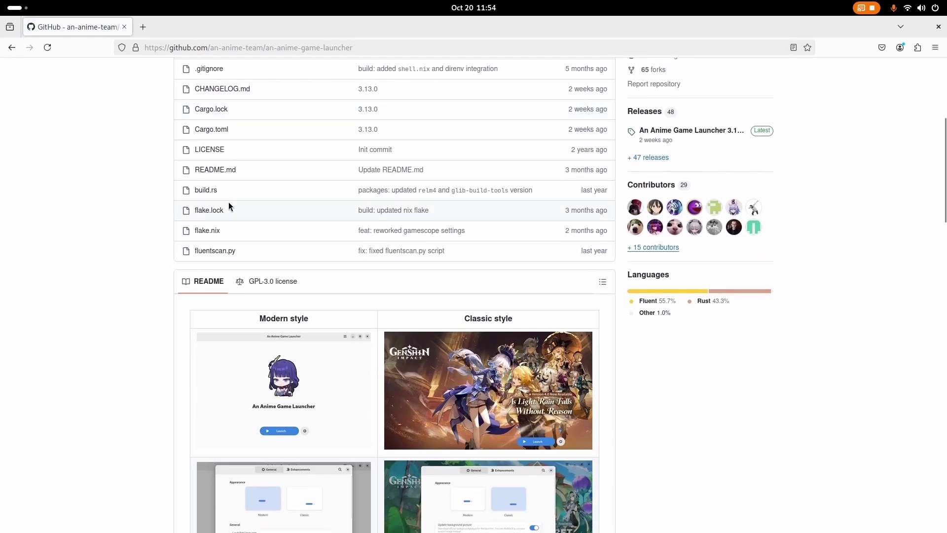
scroll(228, 201, up, 5)
scroll(229, 202, down, 1)
scroll(228, 206, down, 10)
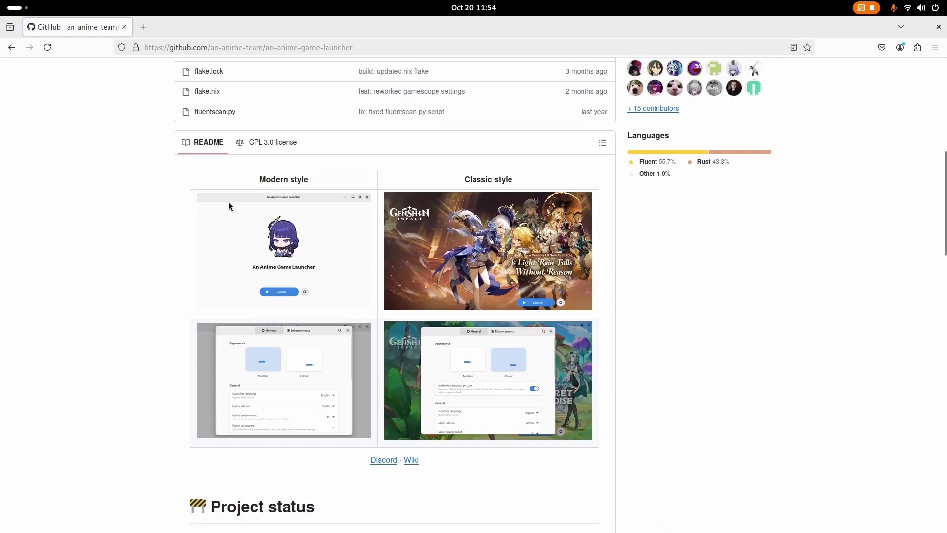
scroll(229, 206, down, 9)
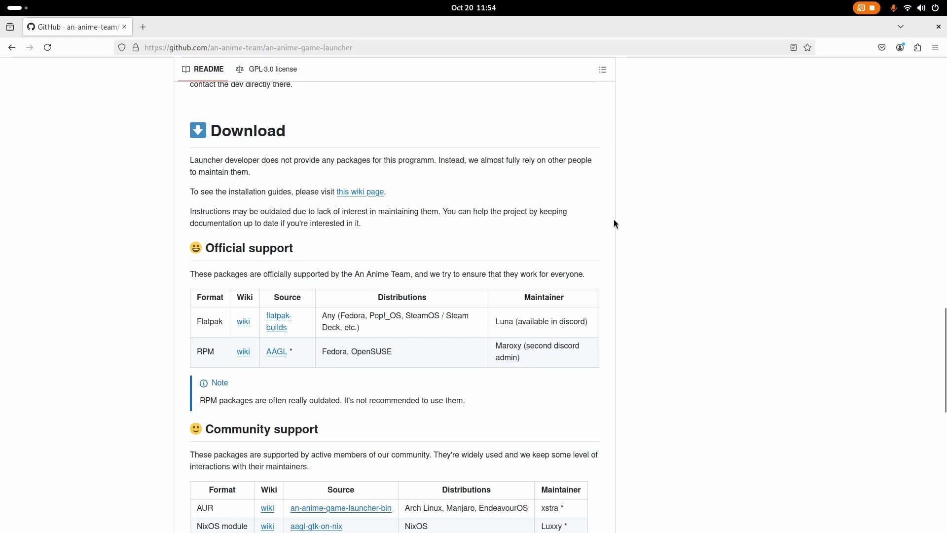
scroll(609, 230, down, 4)
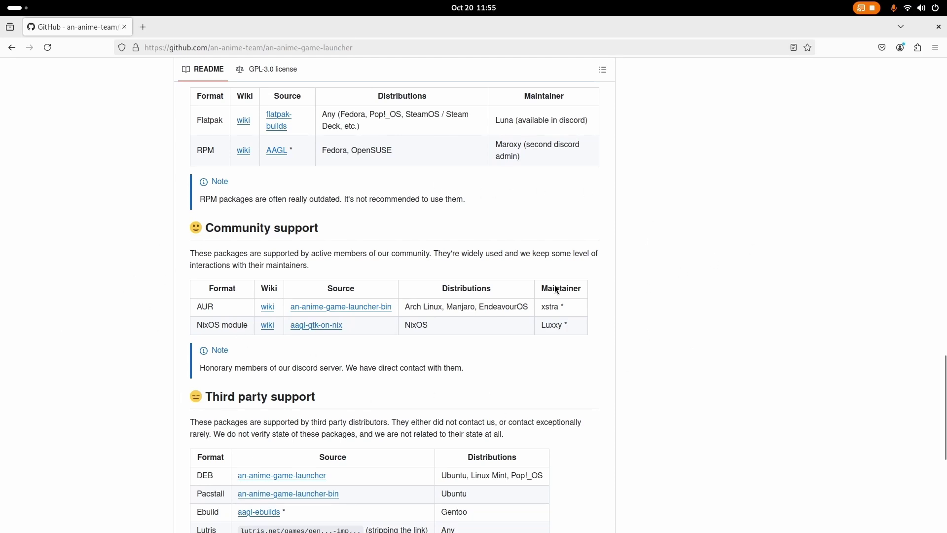
scroll(555, 290, down, 5)
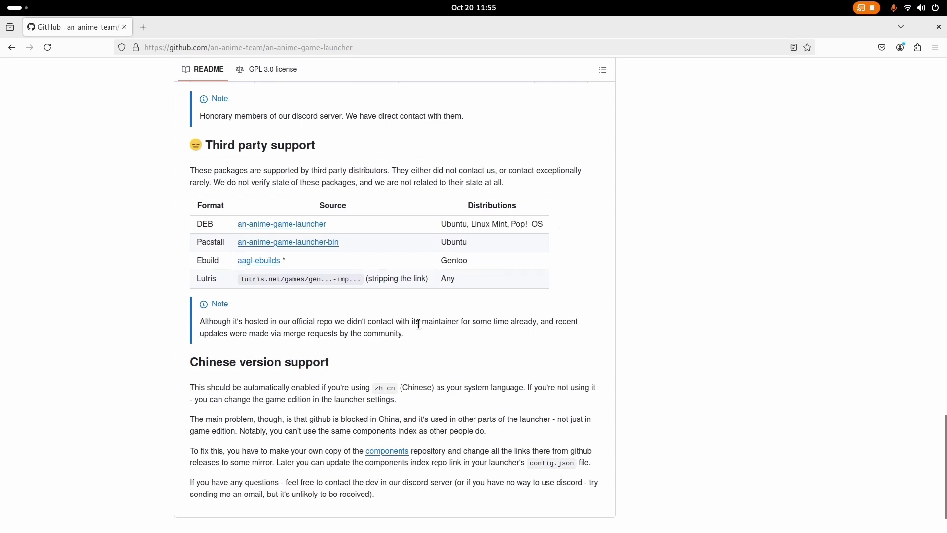
scroll(405, 357, up, 5)
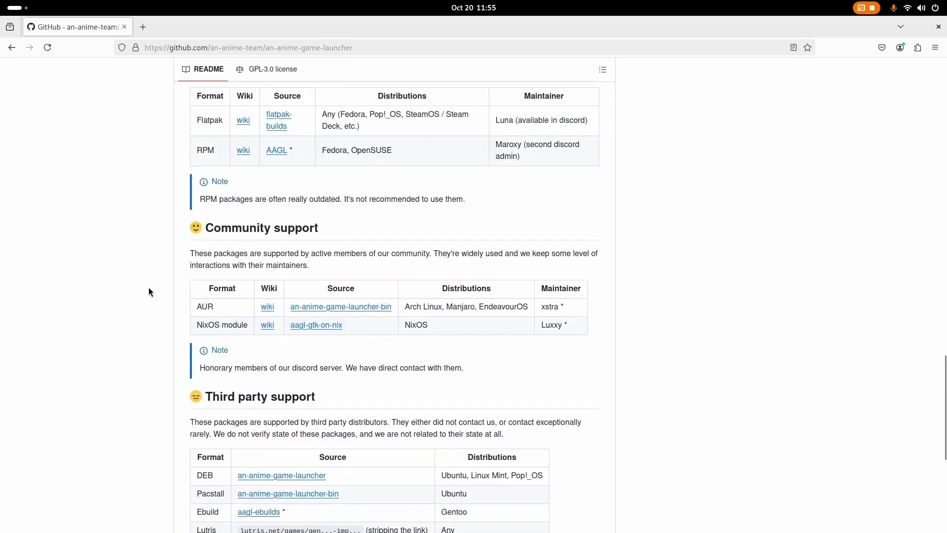
Search for "aur" in a new browser tab and open the Arch User Repository home page.
key(ctrl+t)
text(aur)
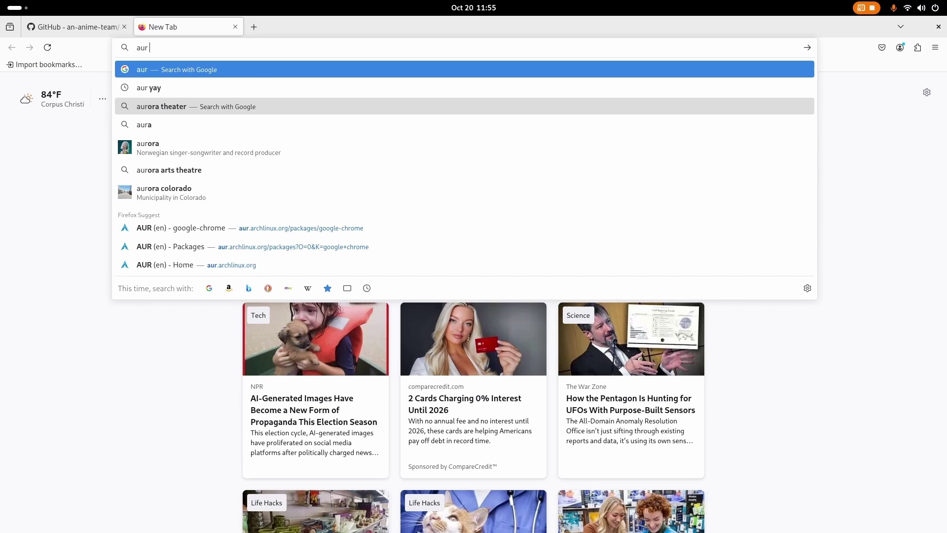
key(Return)
click(152, 167)
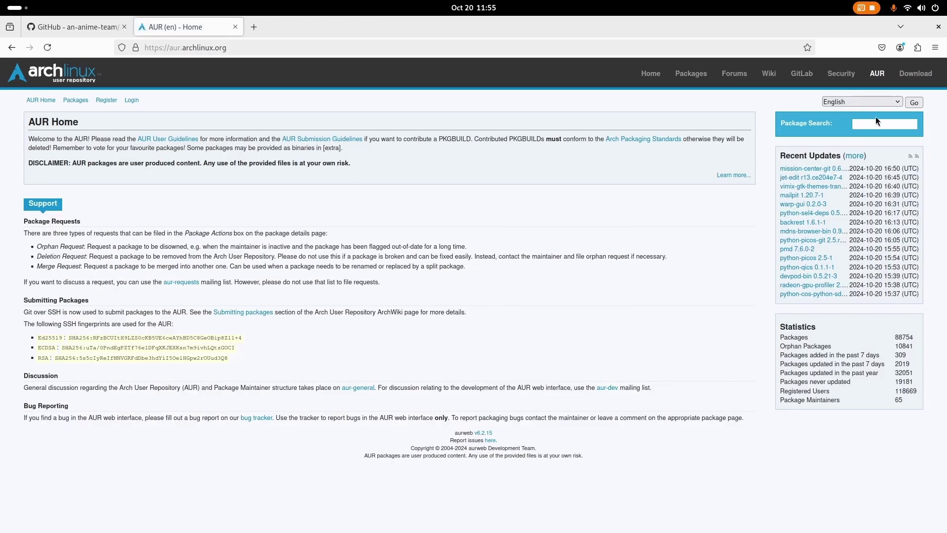
Find an-anime-game-launcher through the AUR package search and open the details page of the package with exactly that name.
click(864, 101)
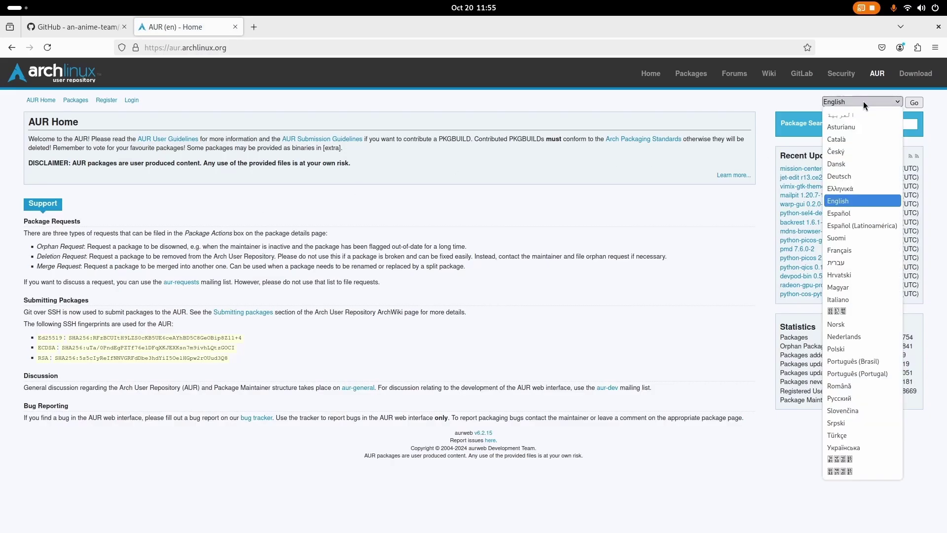
click(752, 124)
click(877, 121)
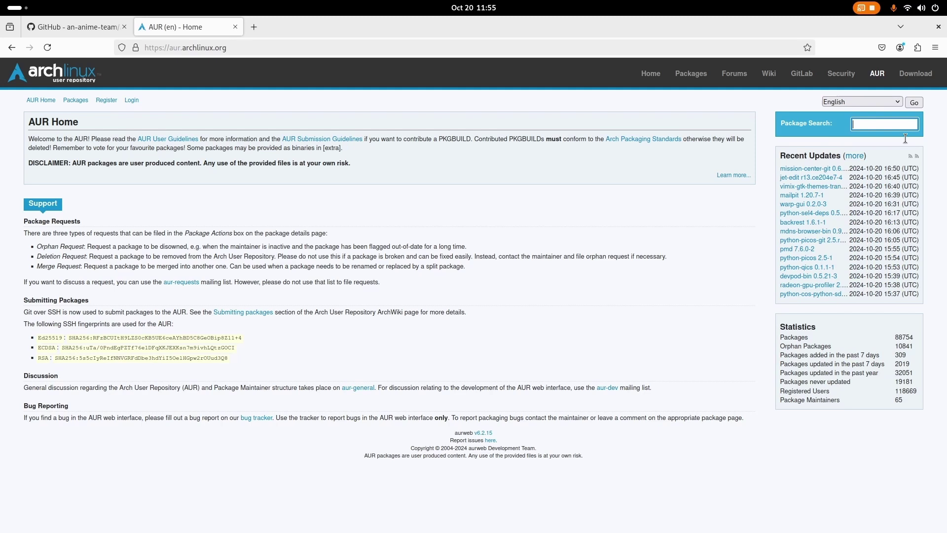
text(an)
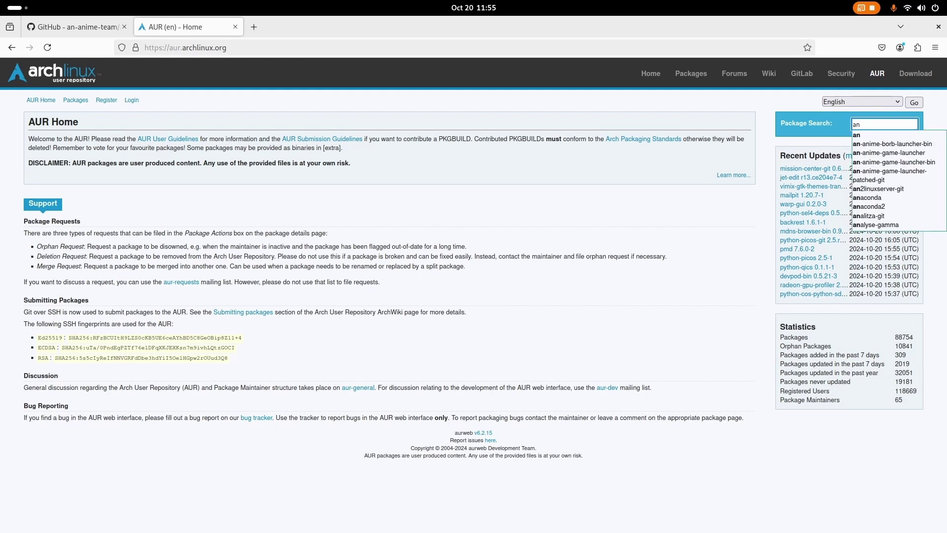
click(888, 153)
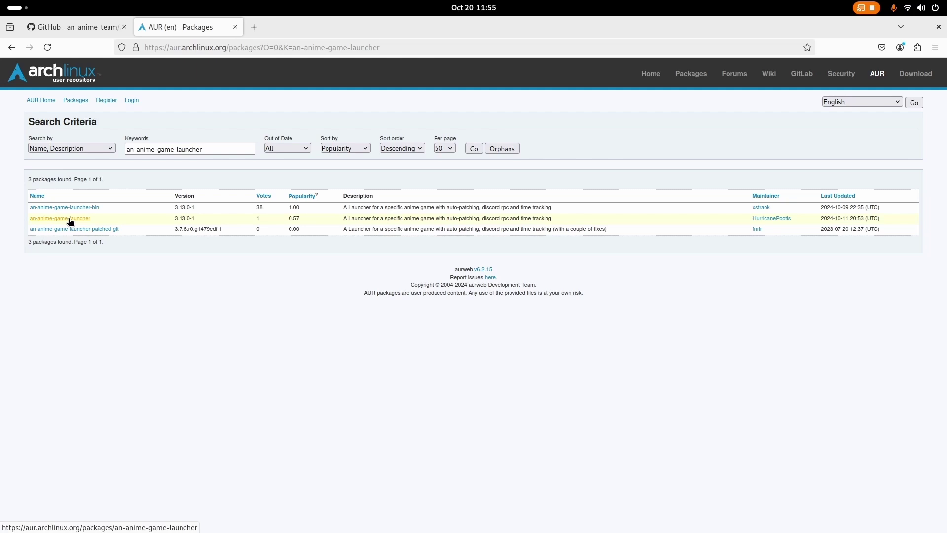
click(70, 217)
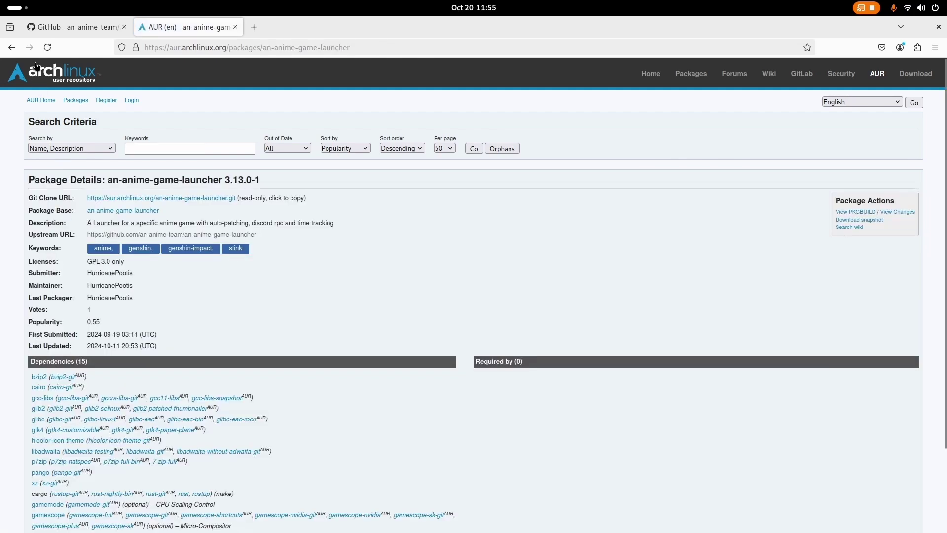
Open a terminal over the browser and run "yay -S an-anime-game-launcher" to start installing the package.
click(19, 11)
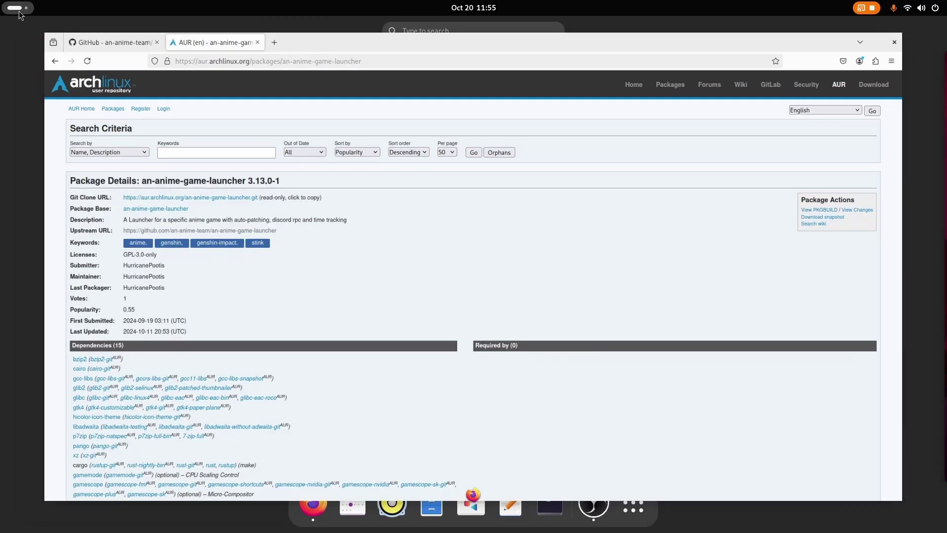
click(19, 11)
click(18, 12)
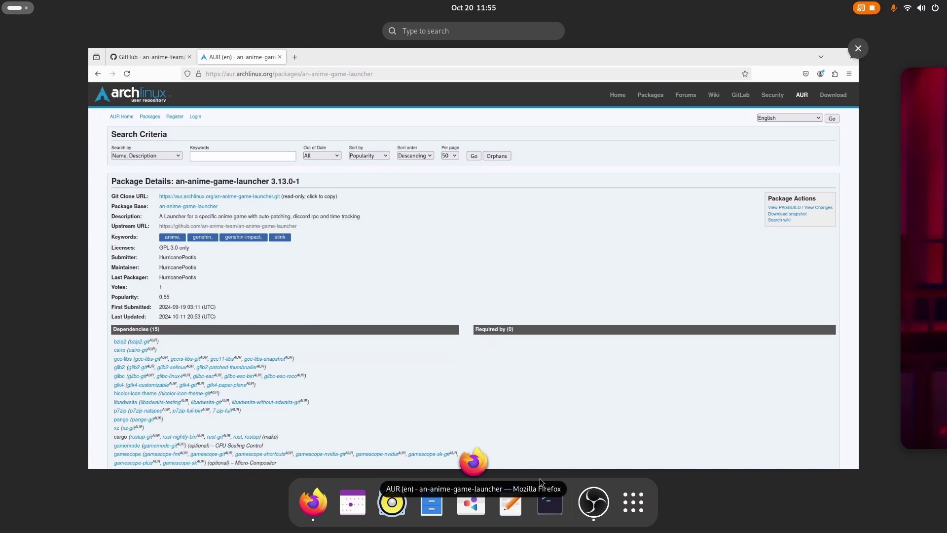
click(549, 502)
drag(123, 52, 454, 263)
text(yay)
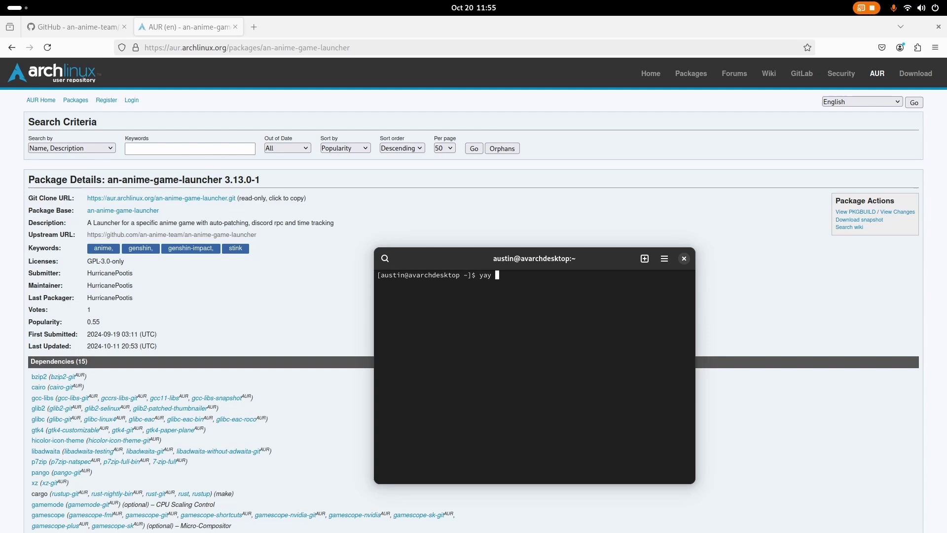
text( -S an-anime-gane-launcher)
key(Return)
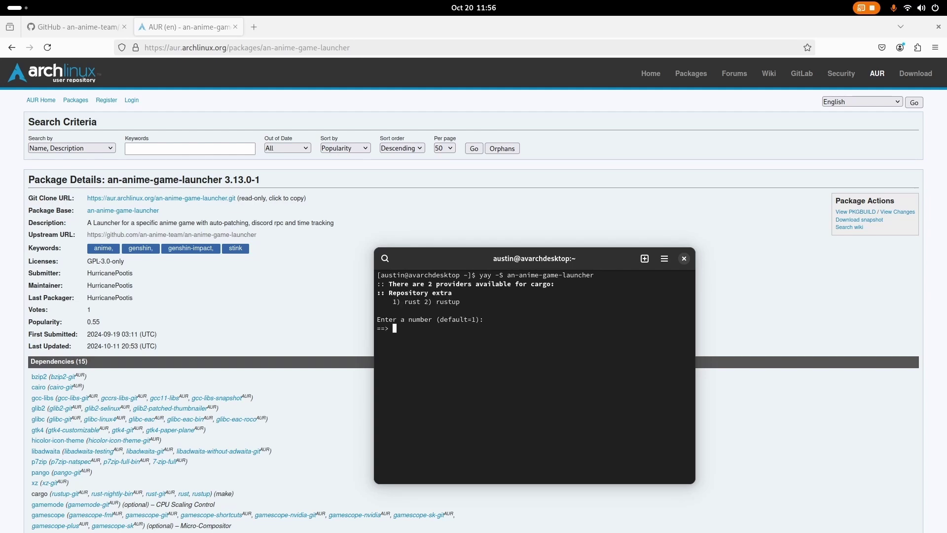
Accept the default cargo provider and build prompts, answer y to removing make dependencies, enter the root password, and approve the installation with y.
key(Return)
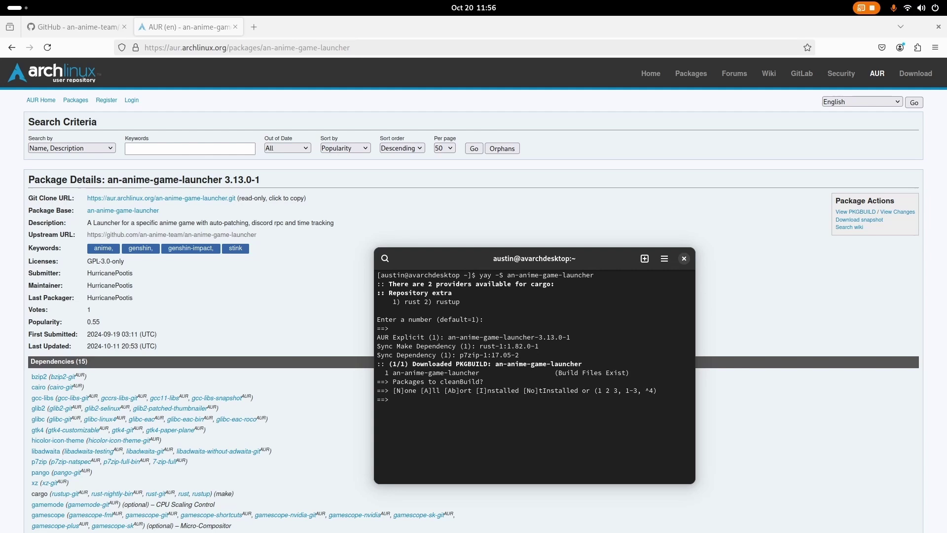
key(Return)
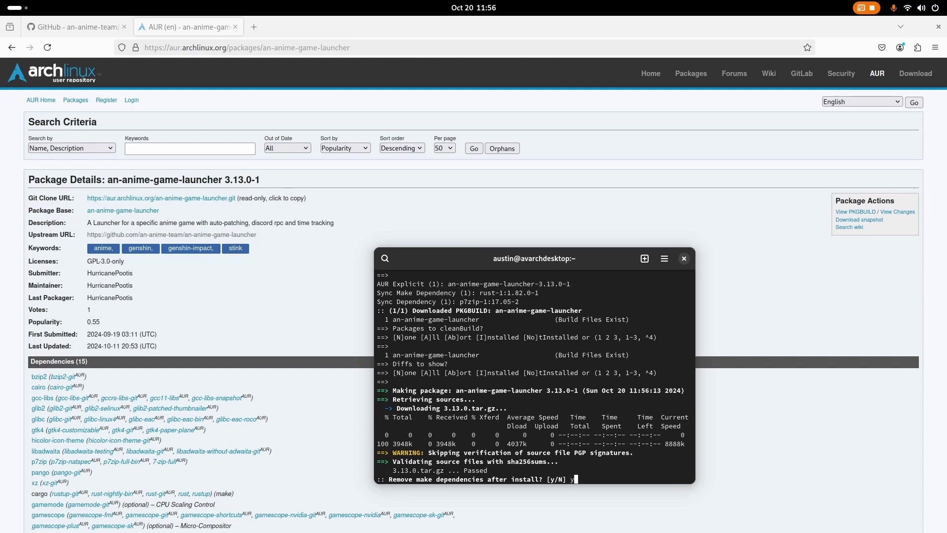
key(Return)
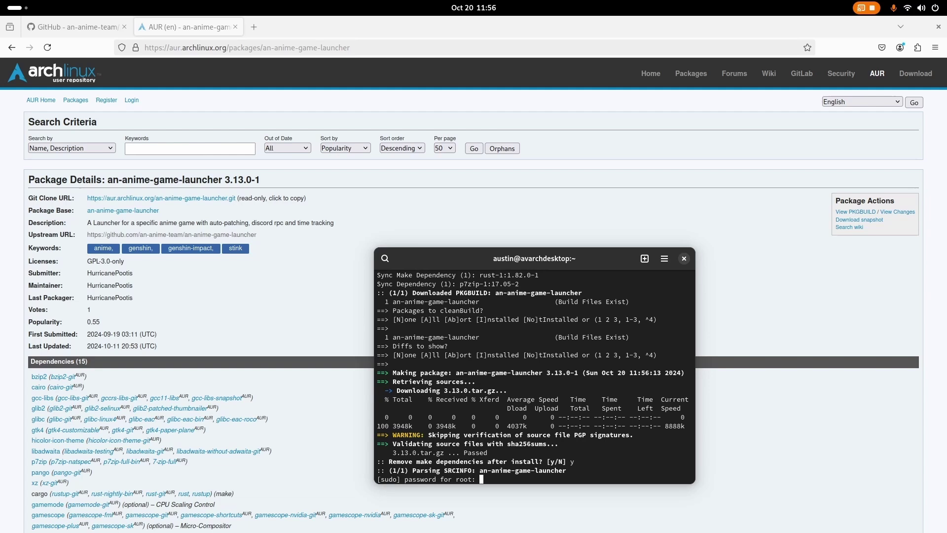
key(Return)
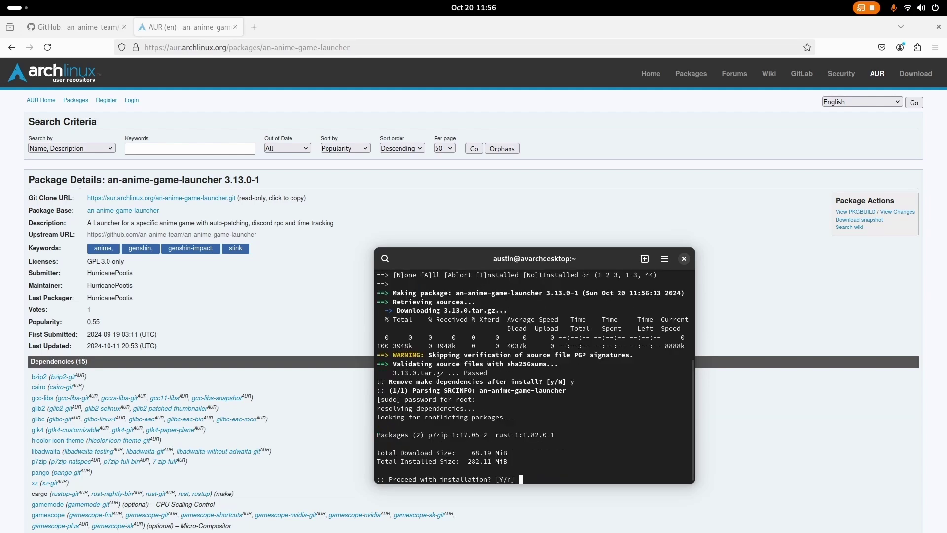
text(y)
key(Return)
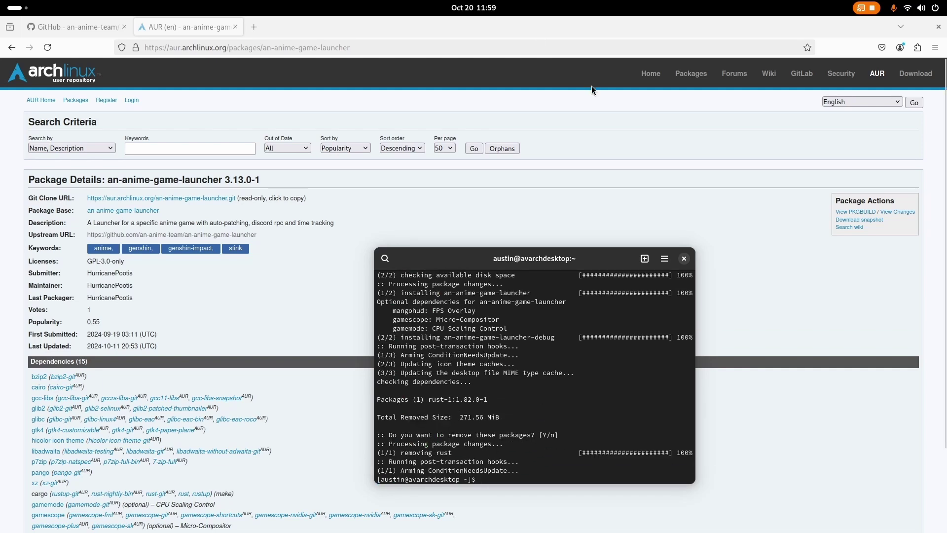
Close the terminal, launch An Anime Game Launcher from the installed applications, and continue past its welcome page.
click(684, 258)
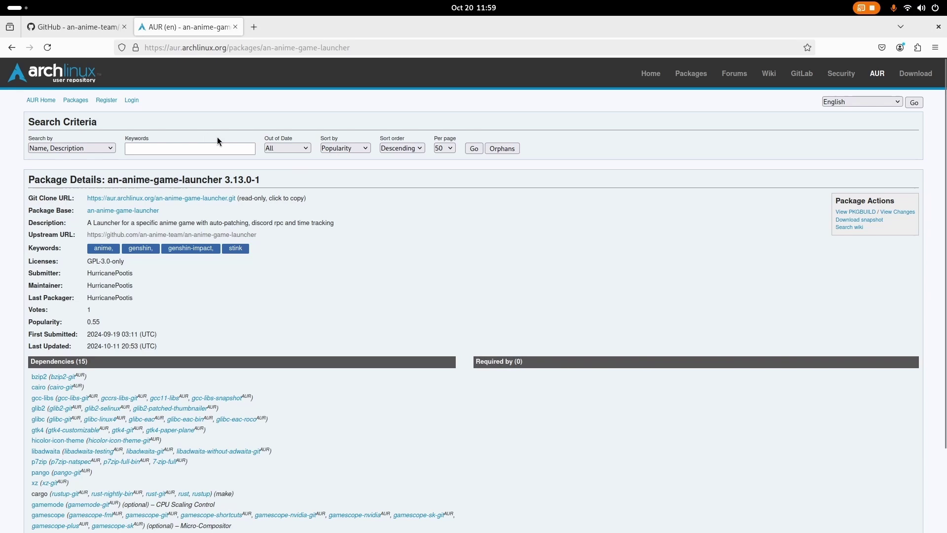
click(17, 8)
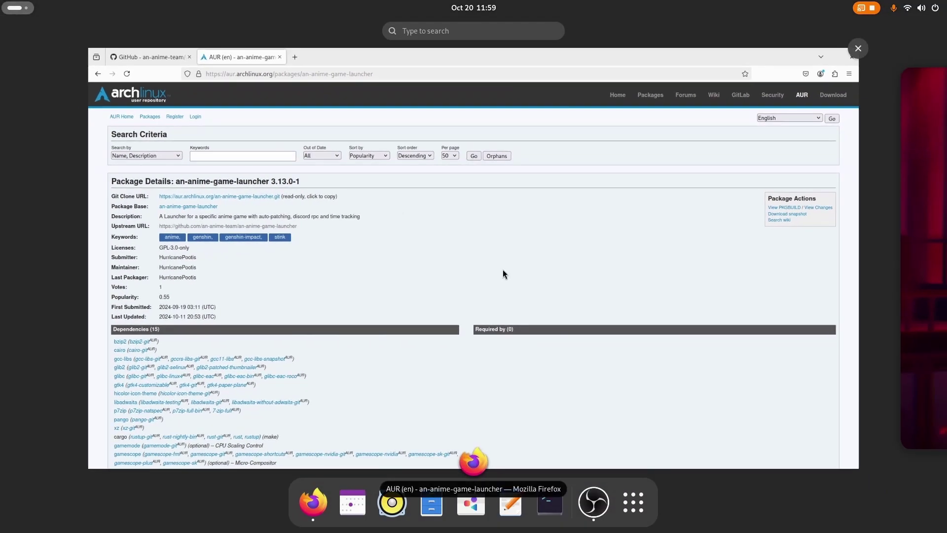
click(636, 504)
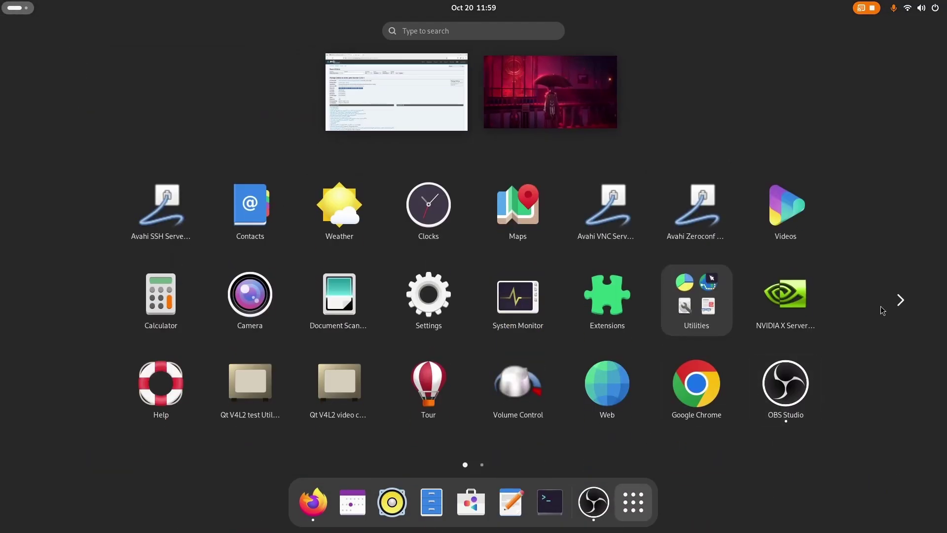
click(899, 299)
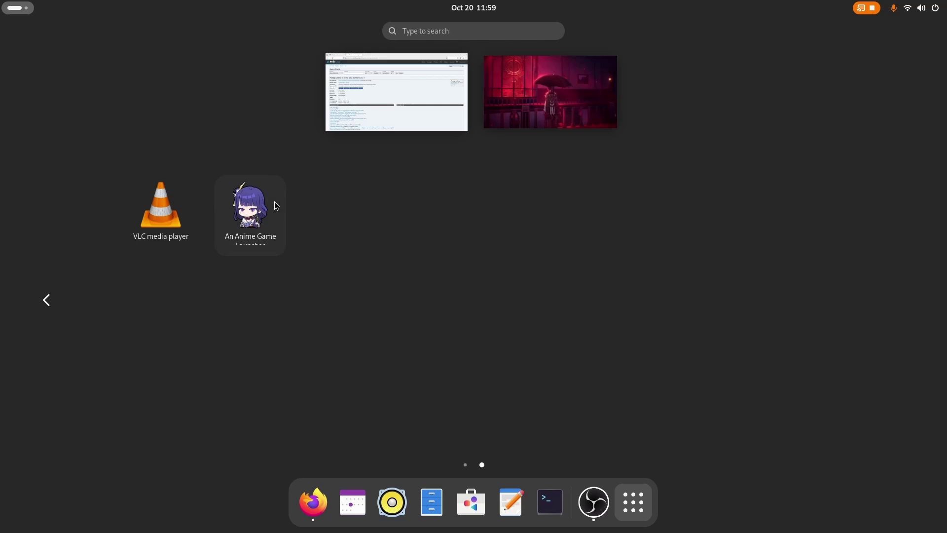
click(258, 201)
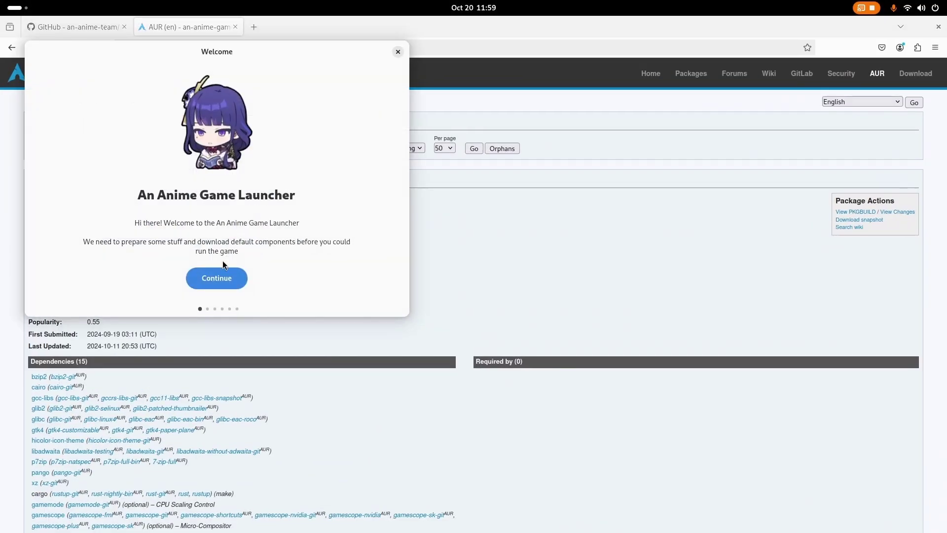
click(214, 278)
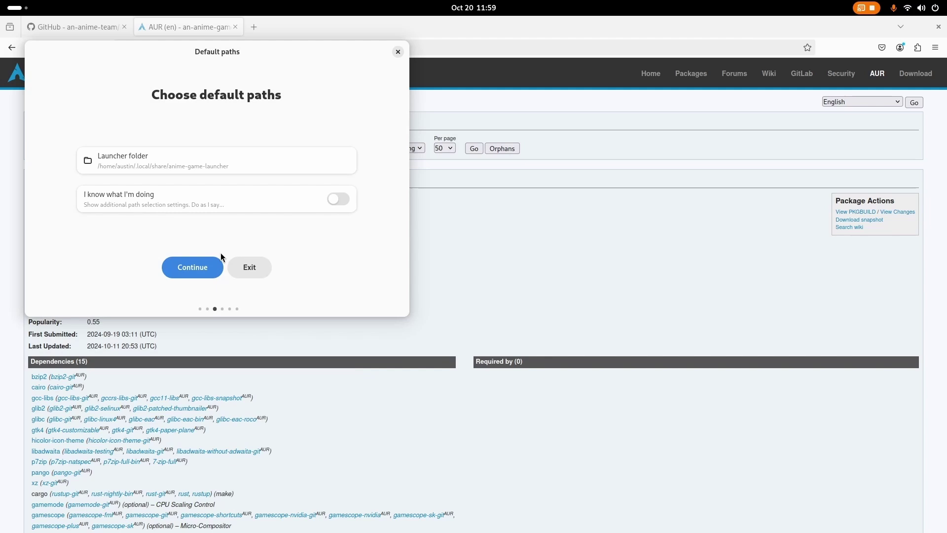
Keep the default launcher folder and English voice package, and start downloading the components Wine-Staging-TkG 9.18 and dxvk-2.4.1.
click(190, 266)
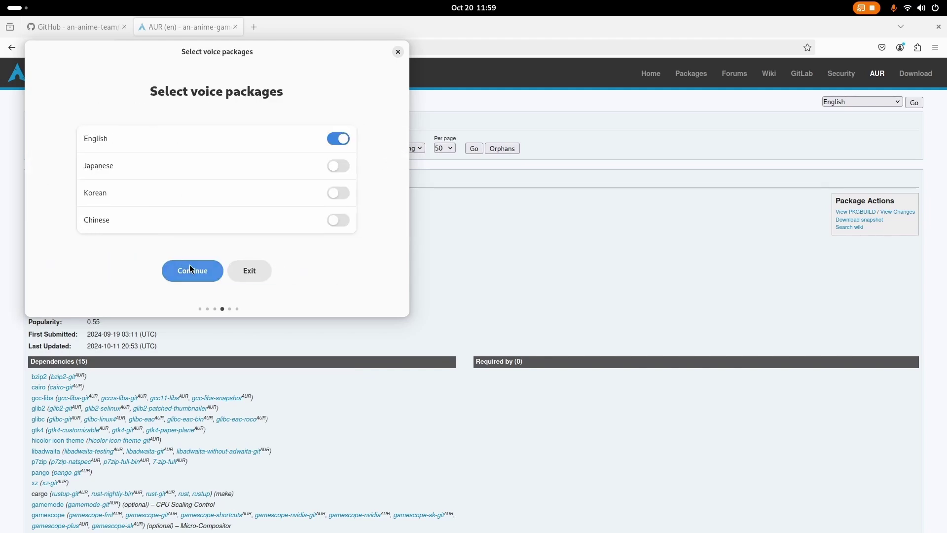
click(190, 273)
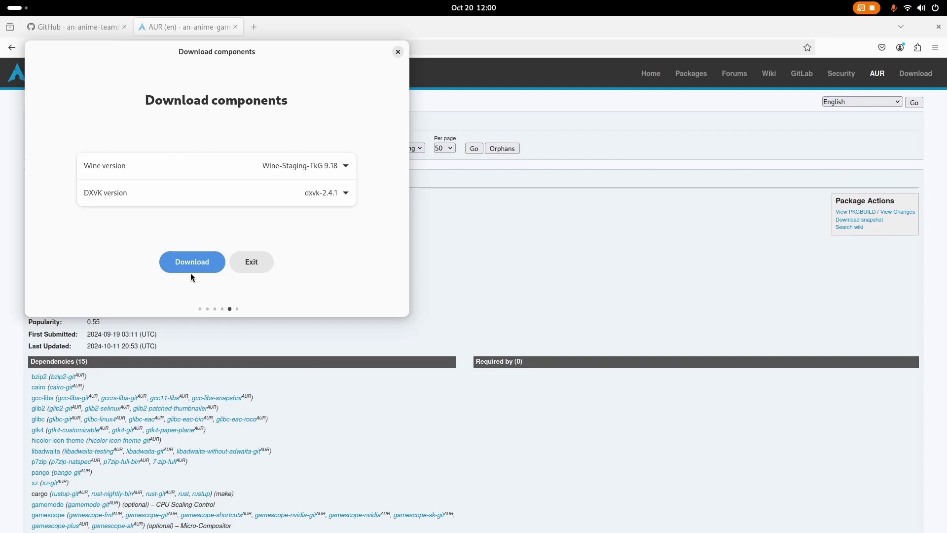
click(189, 265)
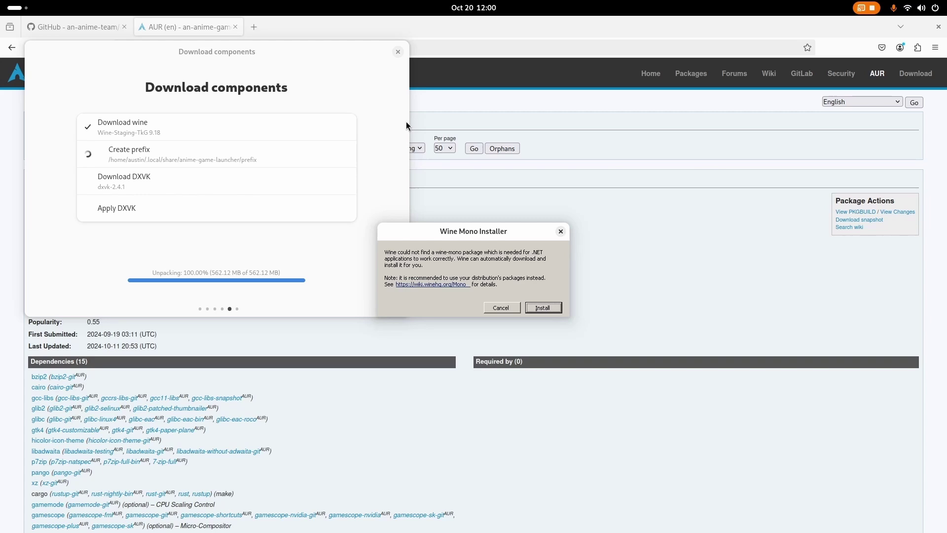
Try to install the Wine Mono package for the new prefix and dismiss the installer's error dialog.
click(541, 307)
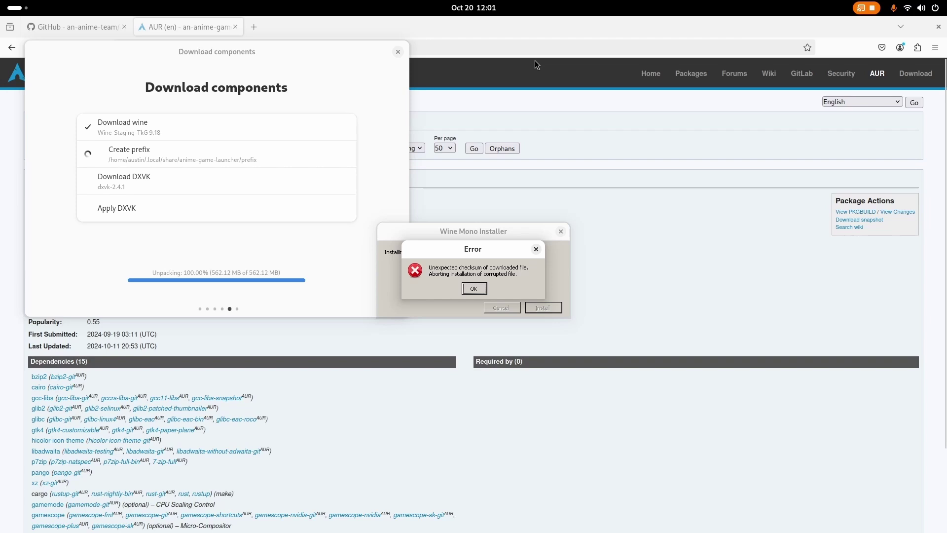
click(478, 289)
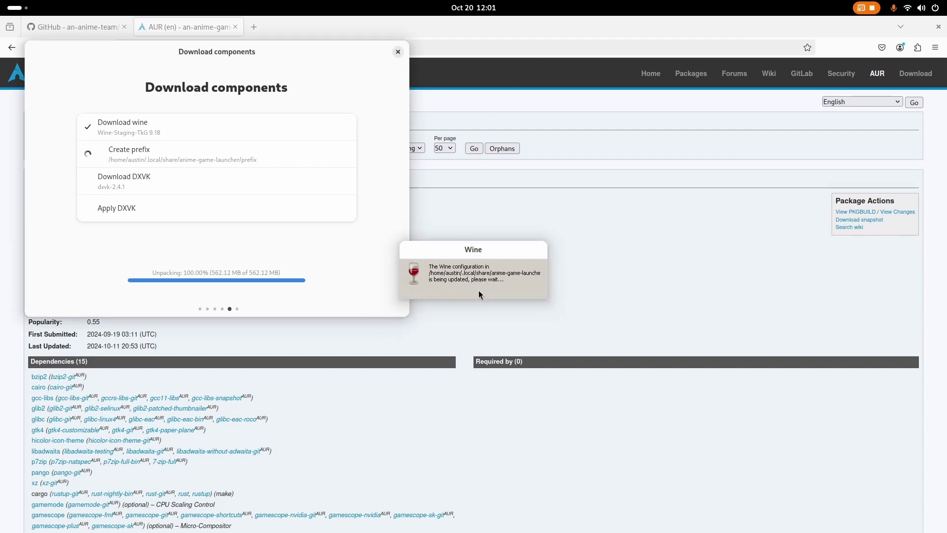
click(477, 292)
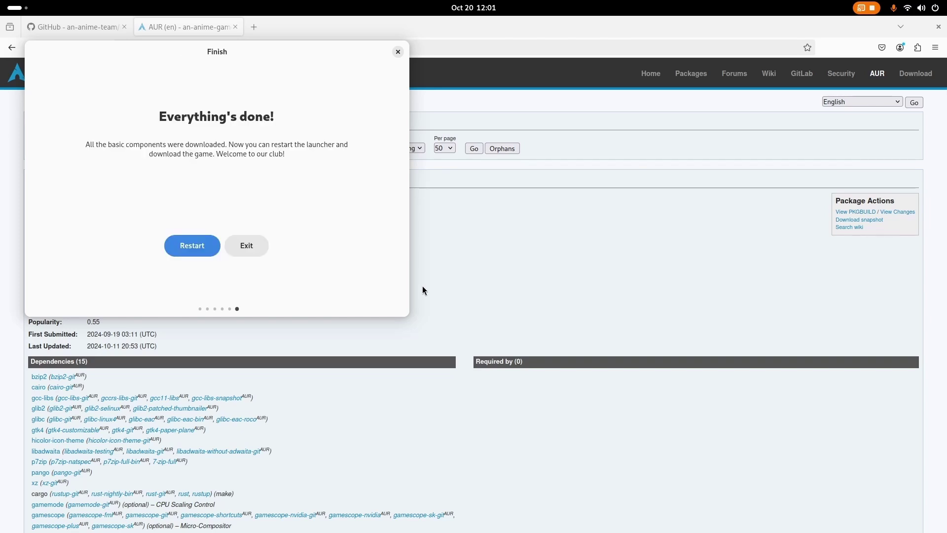
Restart the launcher to finish the first-run setup and start downloading the game.
click(206, 245)
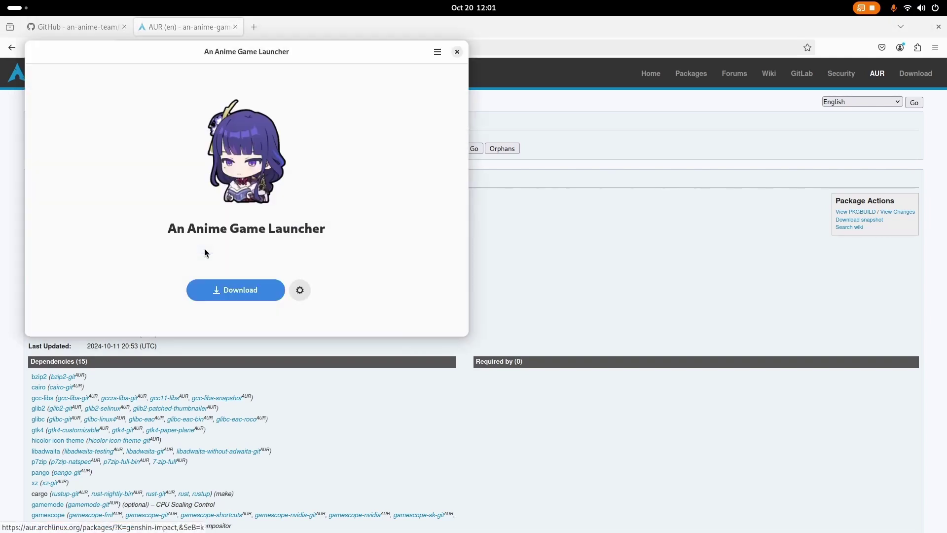
click(233, 294)
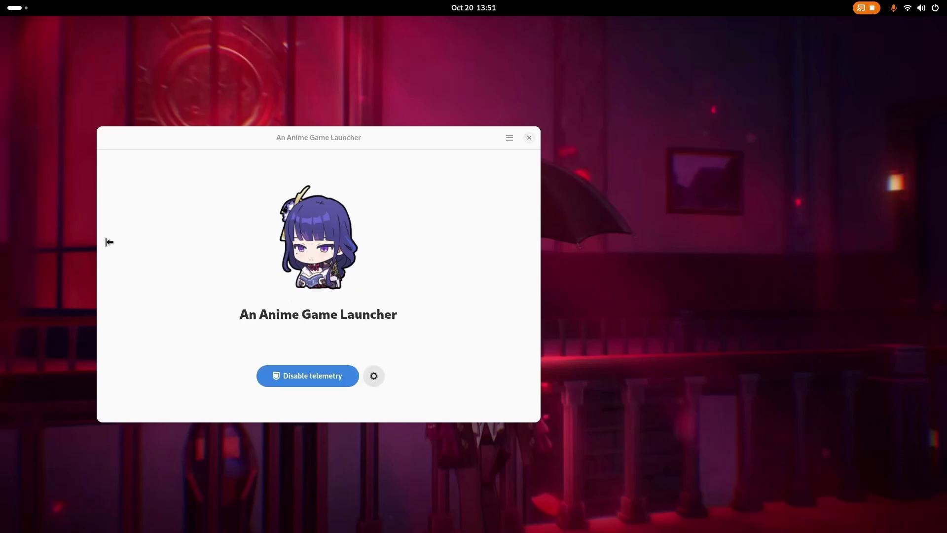
Disable the game's telemetry, authenticating with the account password, and launch the game.
click(316, 381)
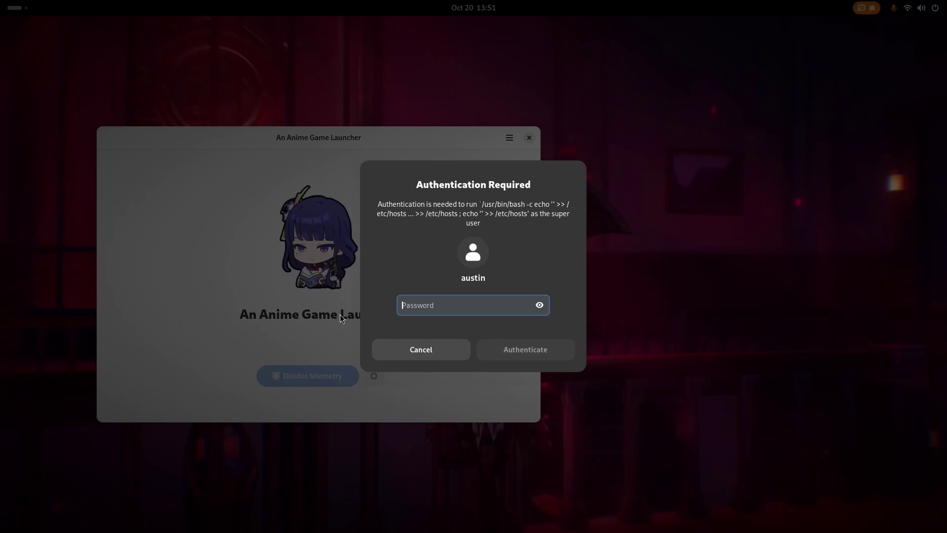
text(•••••••)
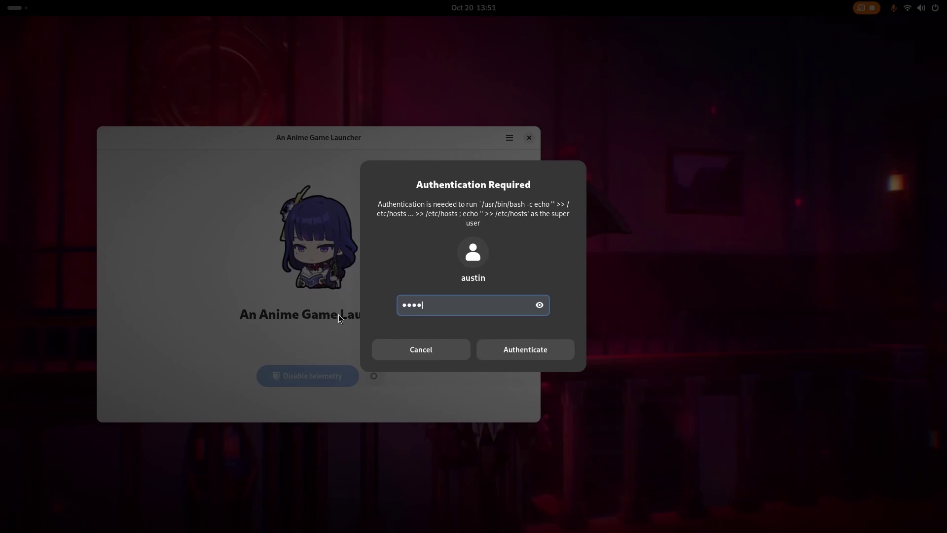
text(••)
key(Return)
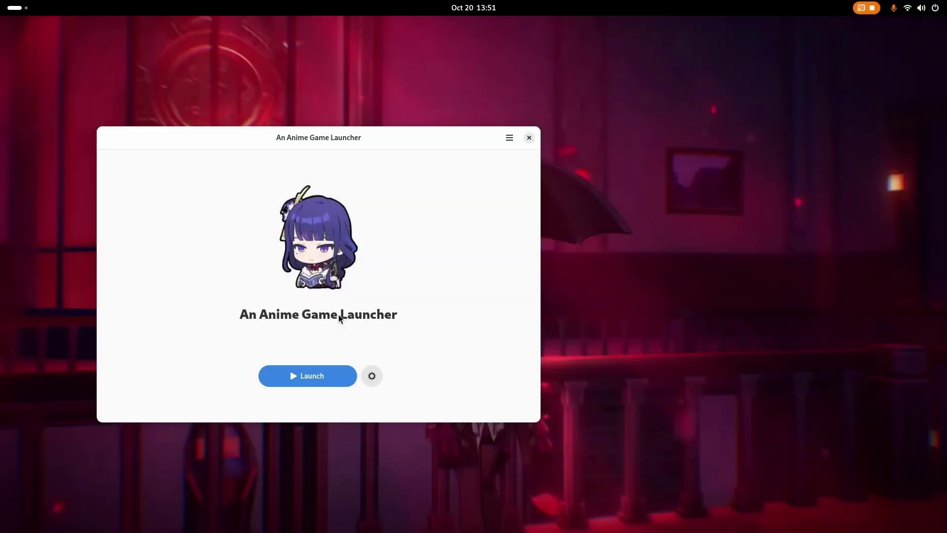
click(304, 383)
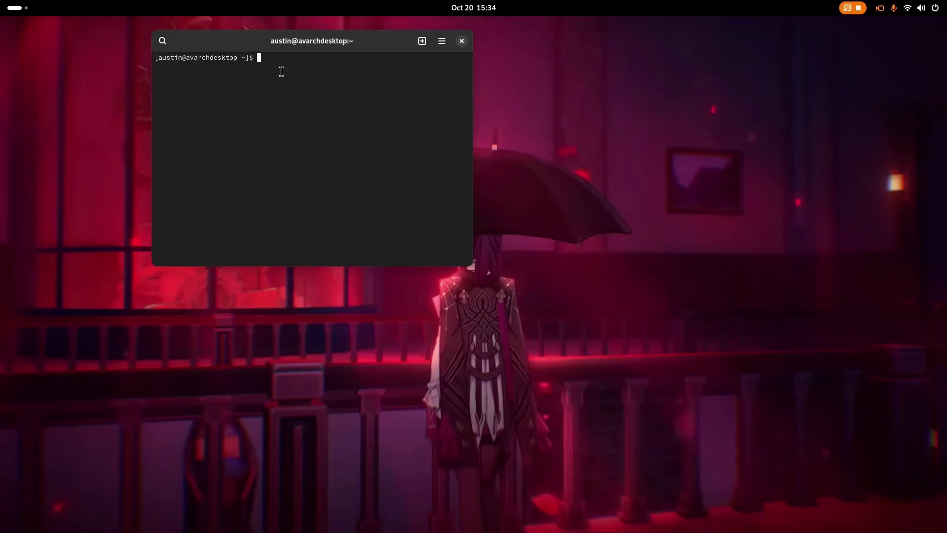
Try to uninstall the launcher package by running "yay -Rns an-anime-game-launcher" in the terminal and entering the root password.
text(yay -Rns an-anime-game-launcher)
key(Return)
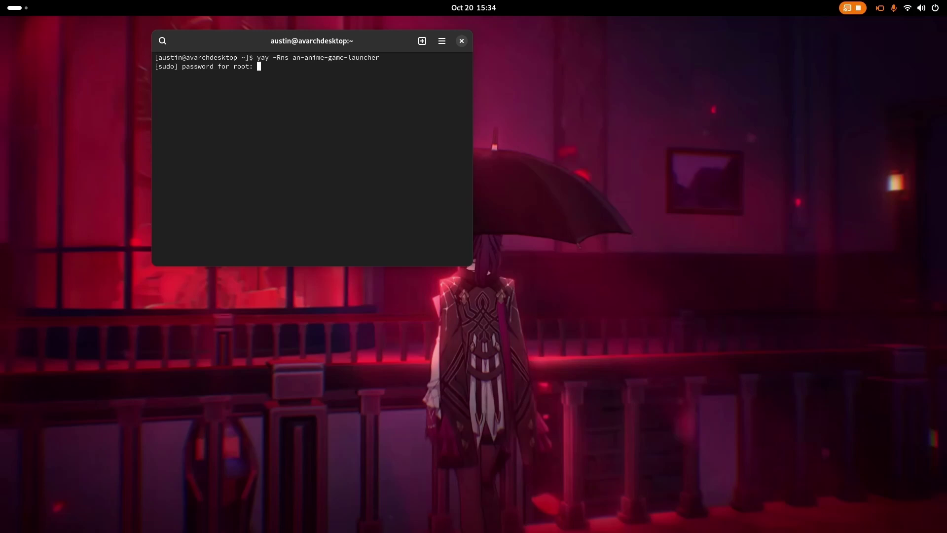
key(Return)
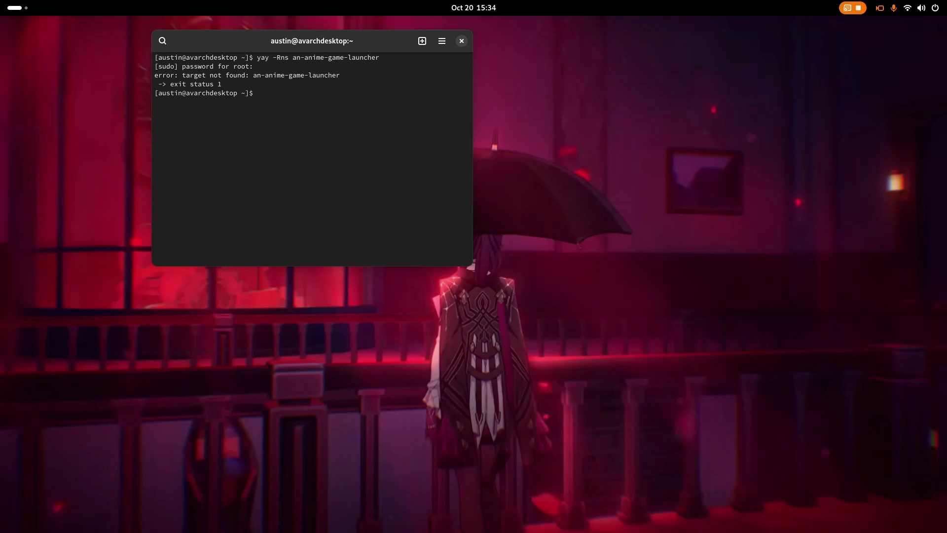
Write the command "yay -S an-anime-game-launcher-bin" at the terminal prompt for installing the binary package.
text(yay -S an-anime)
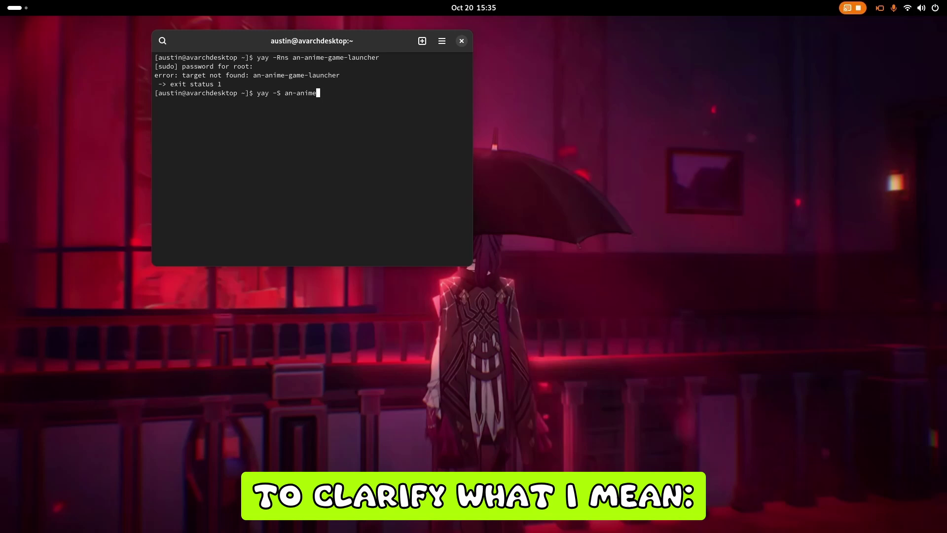
text(-game)
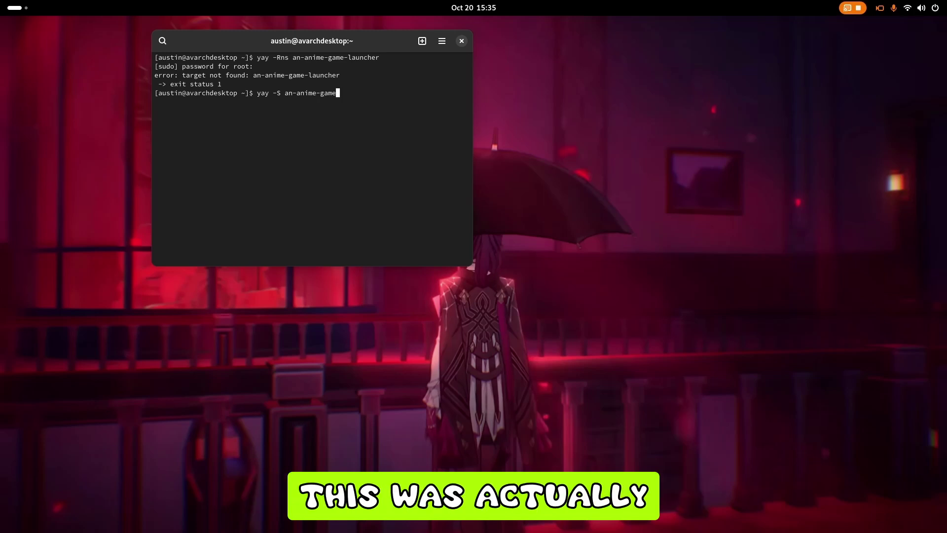
text(-launc)
key(BackSpace)
key(BackSpace)
key(BackSpace)
key(BackSpace)
key(BackSpace)
key(BackSpace)
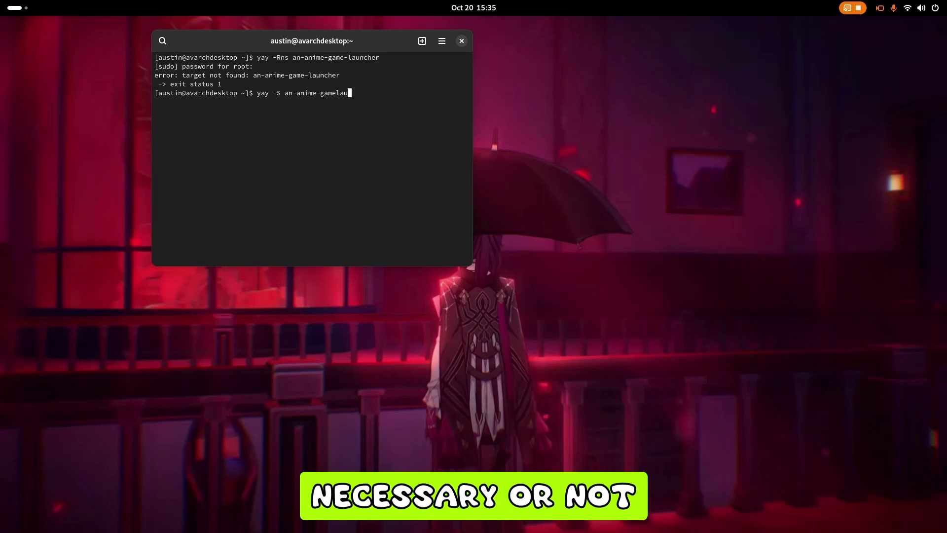
text(-laun)
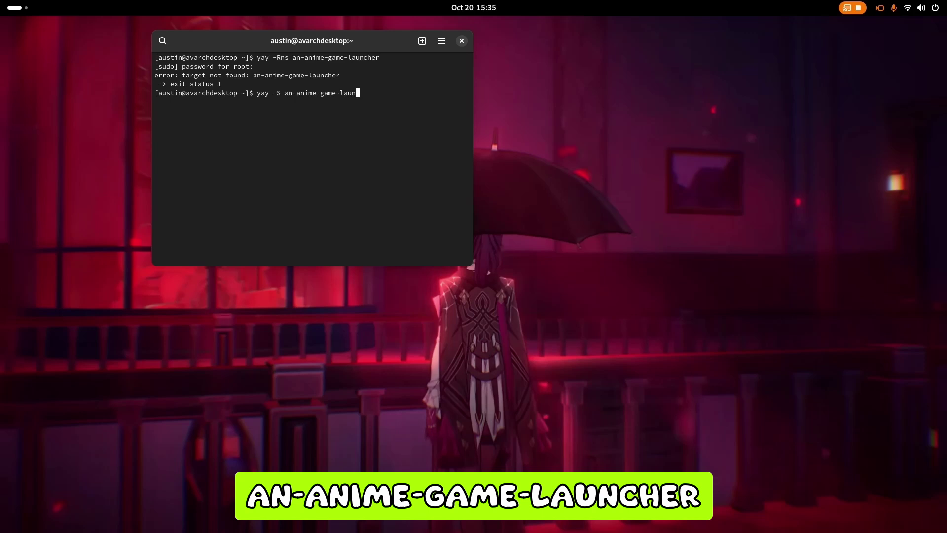
text(cher-bi)
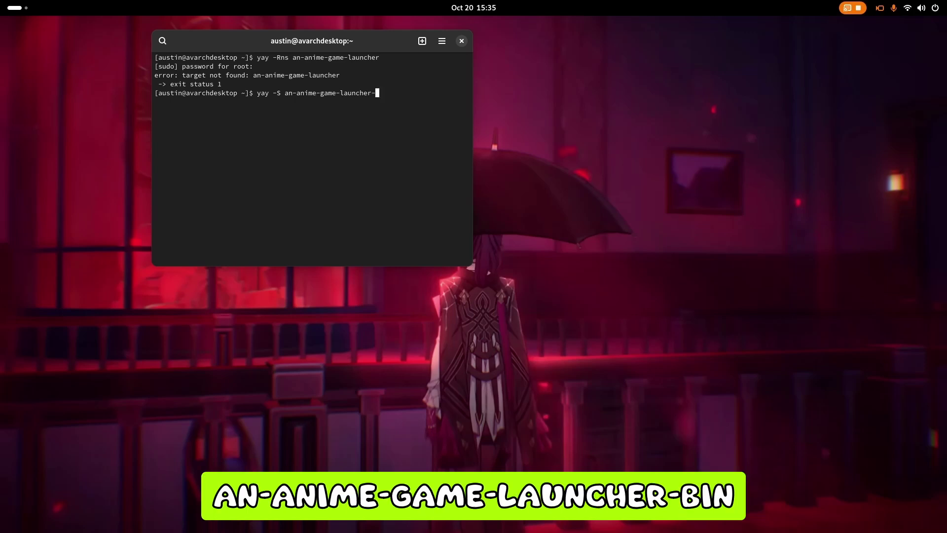
text(n)
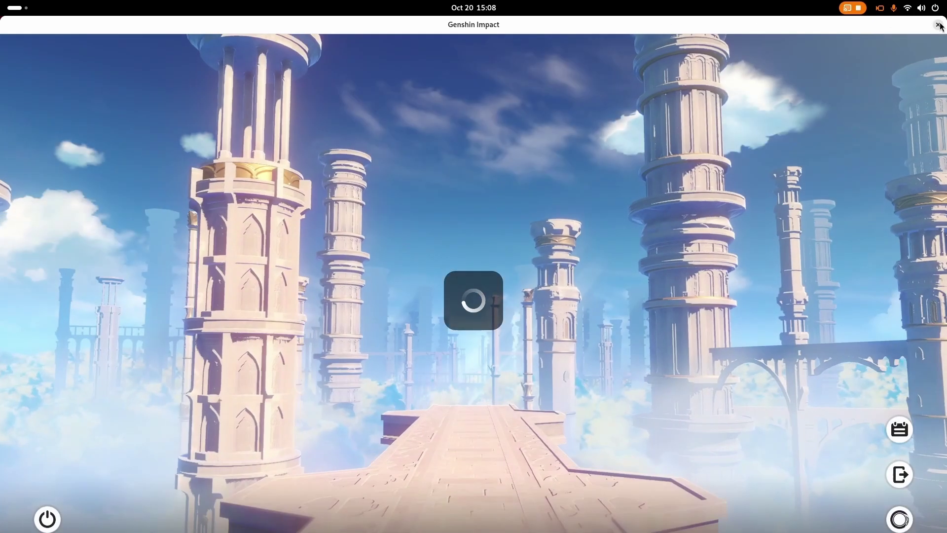
Close the running Genshin Impact window and reopen An Anime Game Launcher.
click(938, 24)
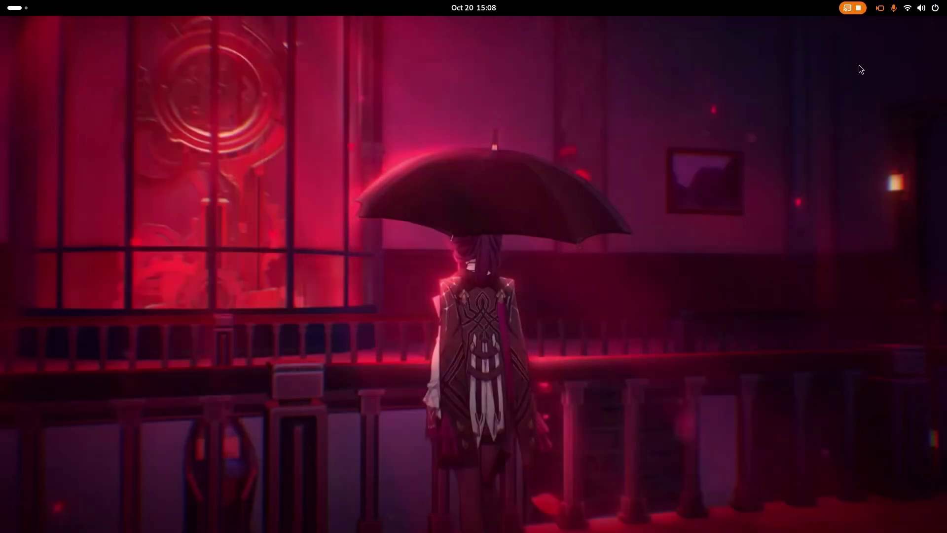
mouse_move(1, 5)
click(447, 214)
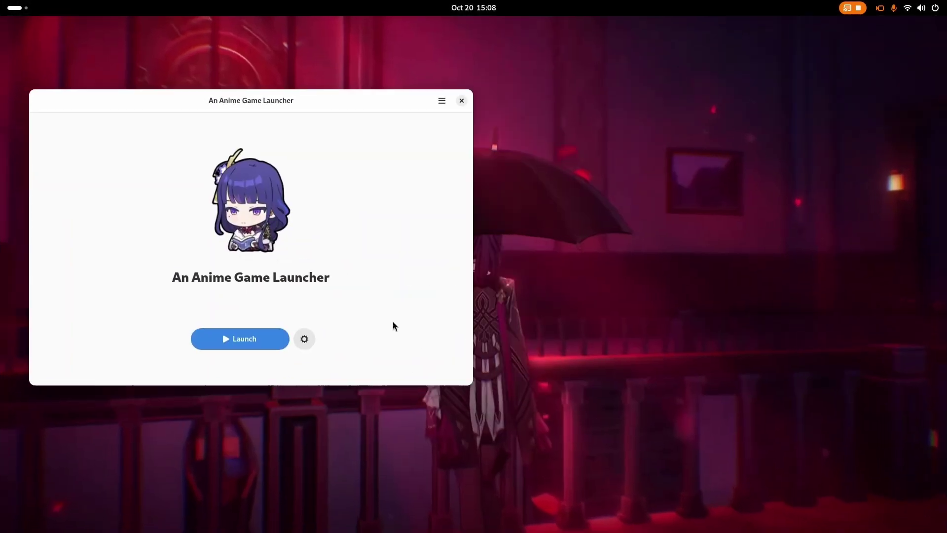
Enable the Borderless window option in the launcher's Wine enhancement settings, close the settings, and launch the game.
click(304, 339)
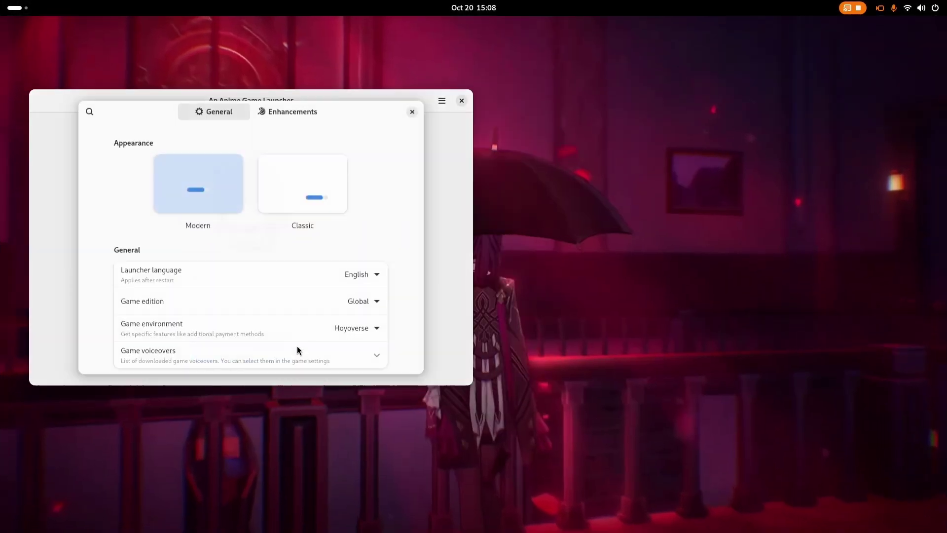
click(301, 116)
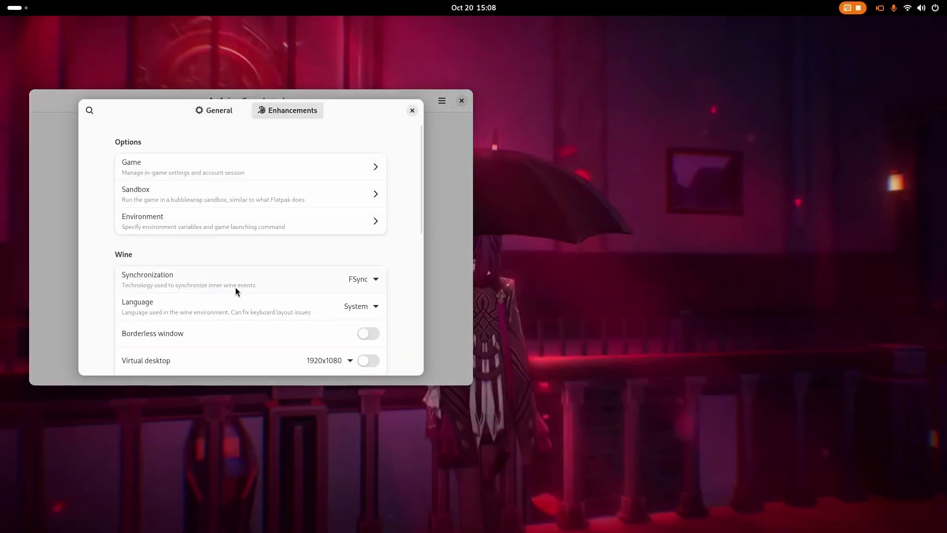
scroll(235, 287, down, 3)
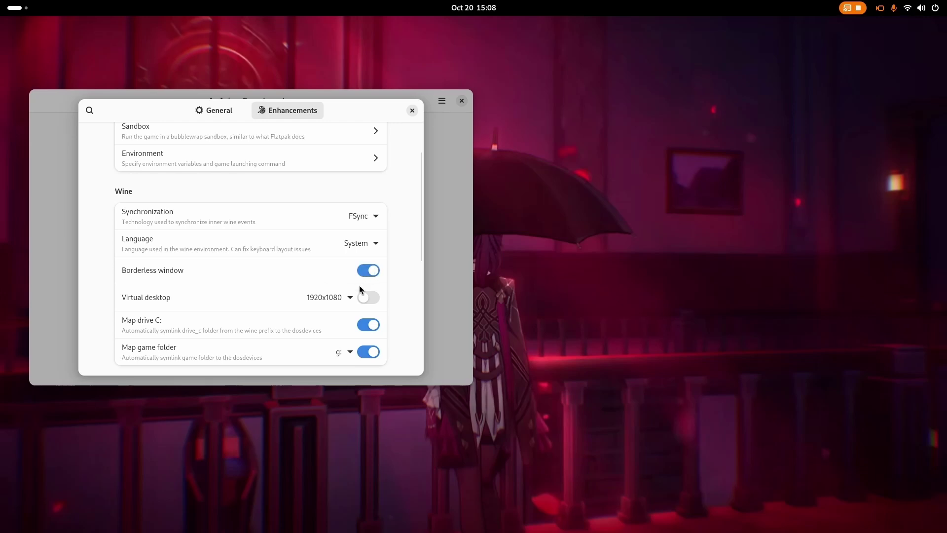
click(412, 111)
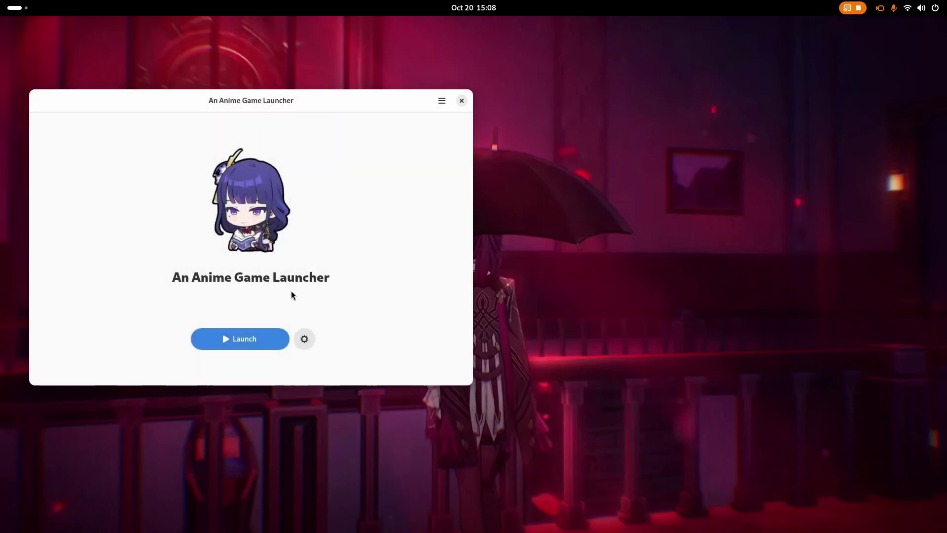
click(253, 341)
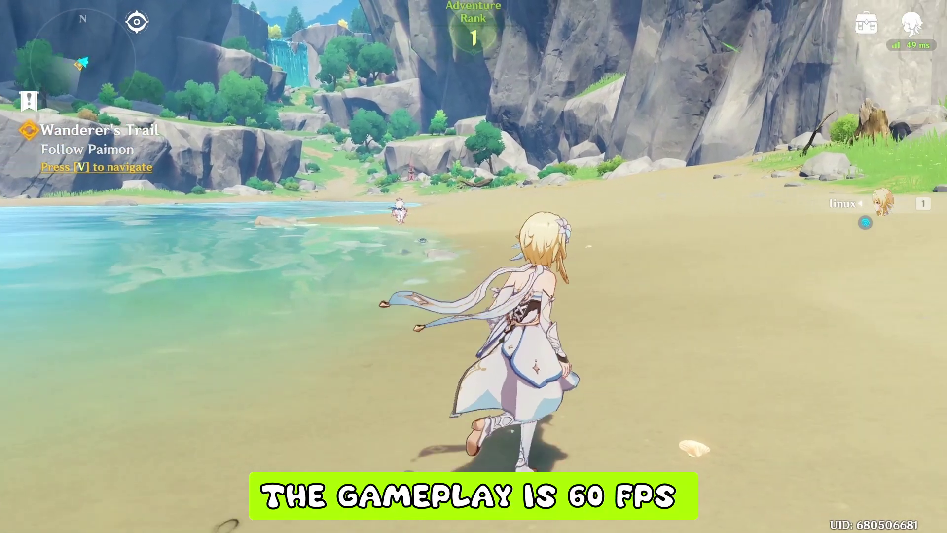
key(a)
key(s)
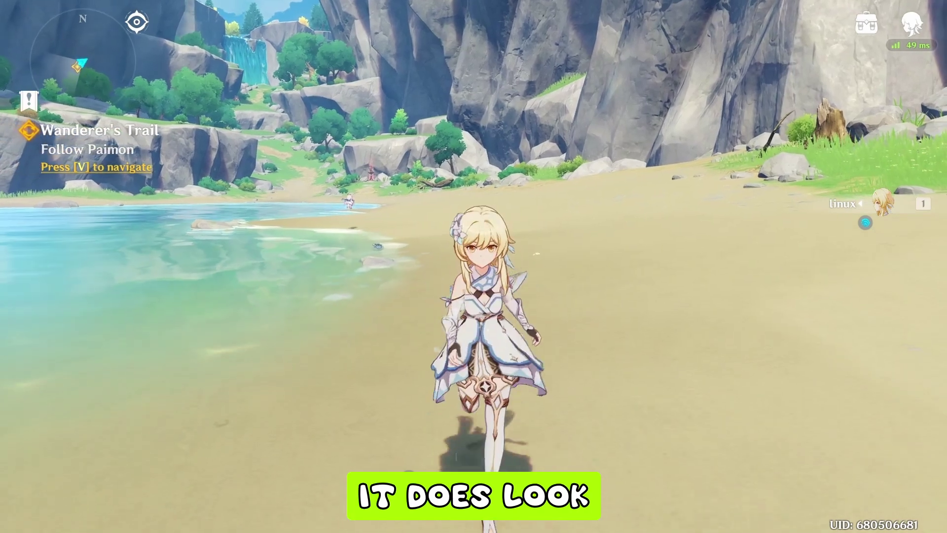
key(a)
key(d)
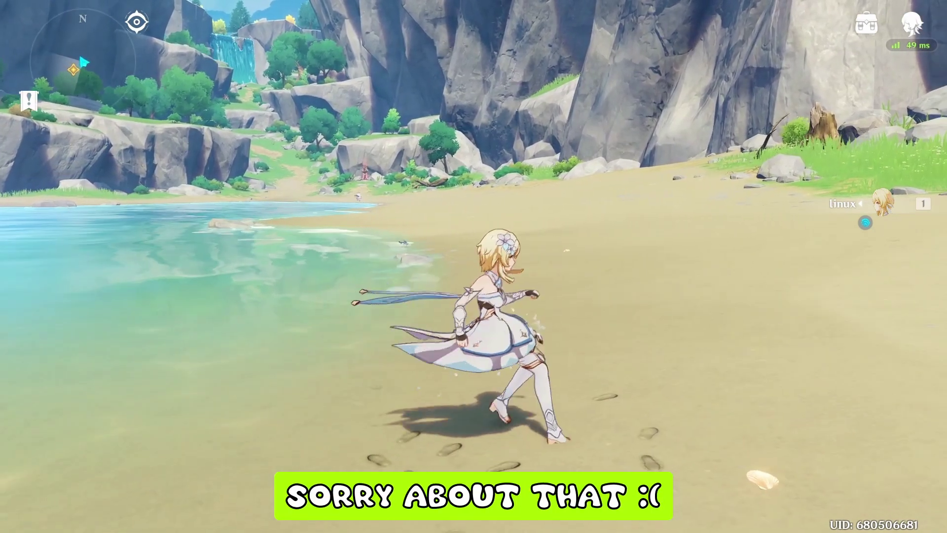
key(w)
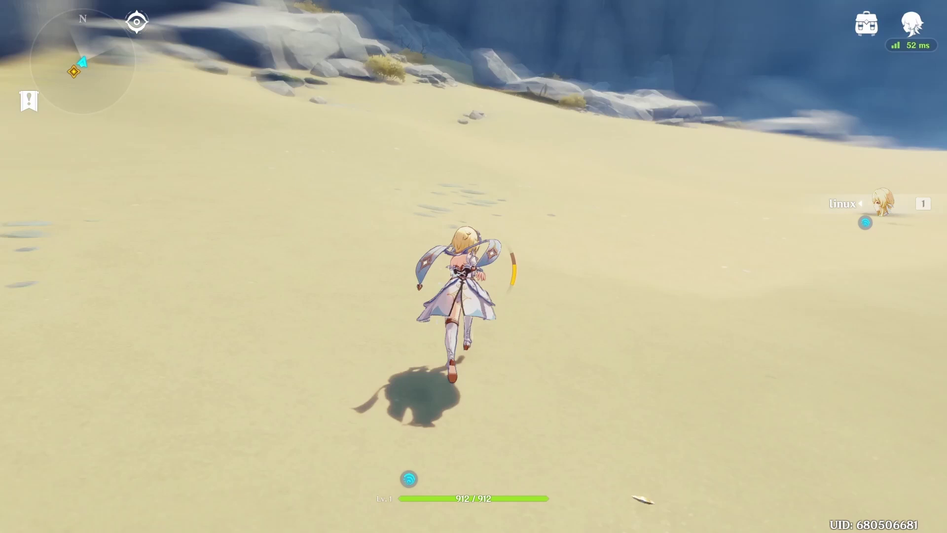
click(474, 267)
click(473, 267)
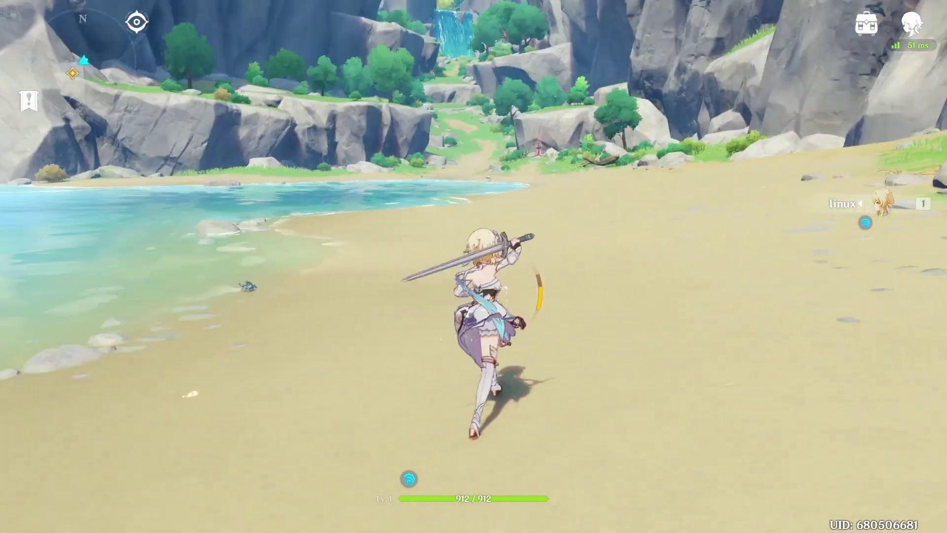
click(474, 267)
click(473, 266)
click(474, 266)
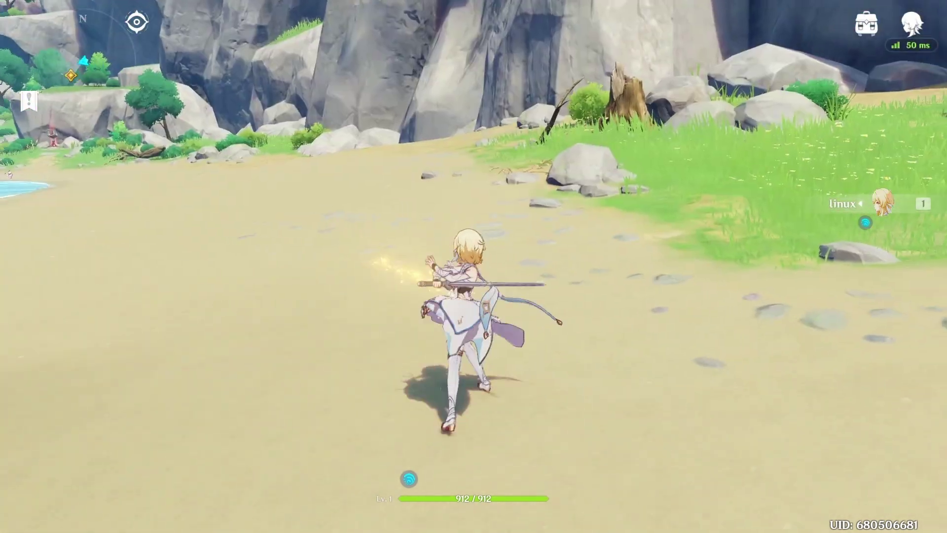
click(473, 266)
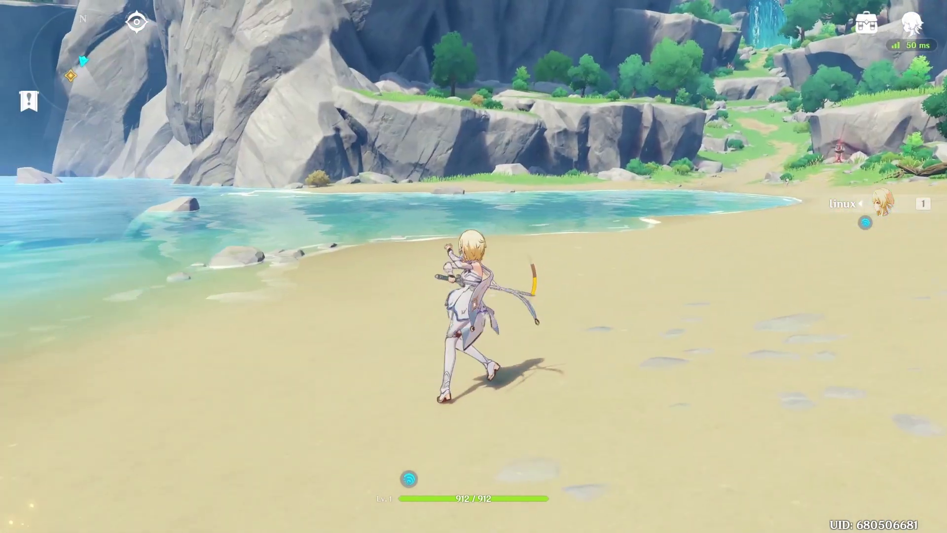
click(473, 267)
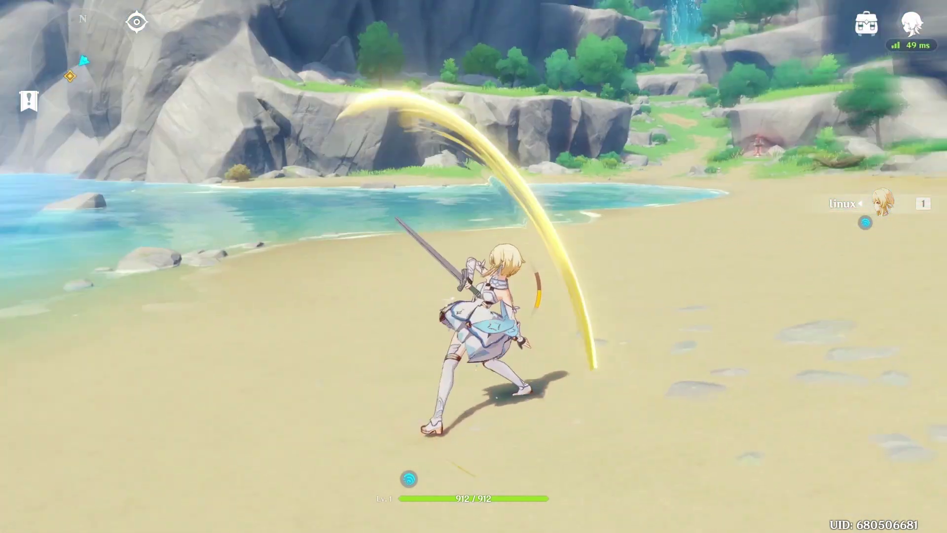
click(473, 267)
key(s)
key(s)
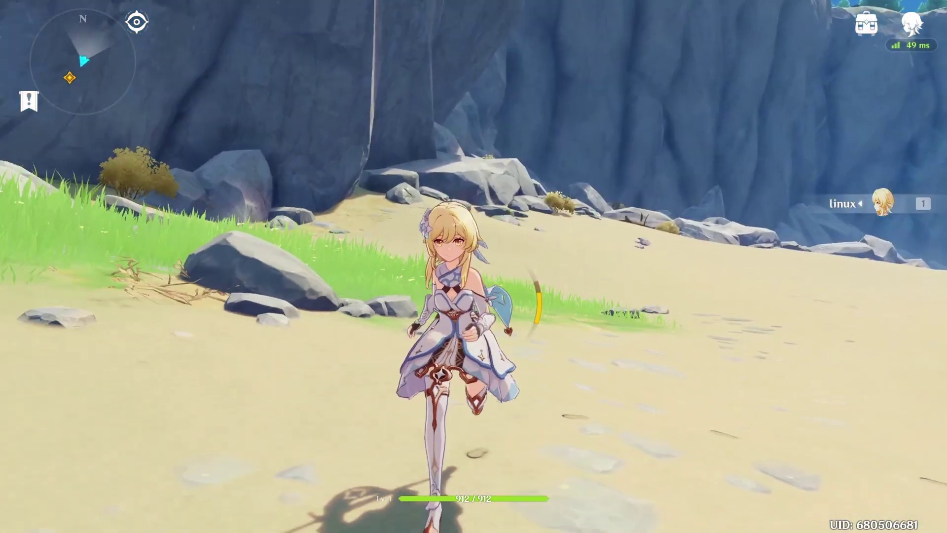
Test the game by running the character around the beach, swinging the sword several times, and viewing the character up close.
key(s)
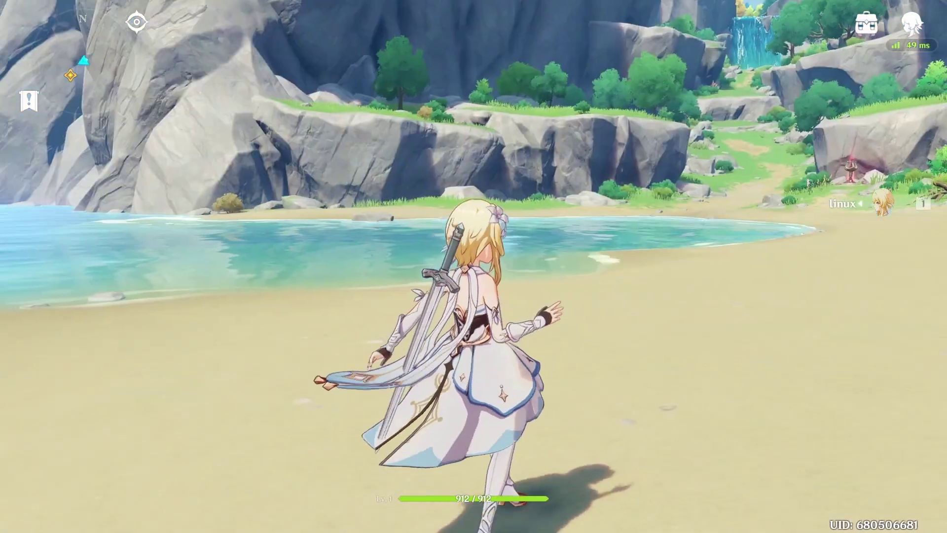
scroll(474, 267, up, 5)
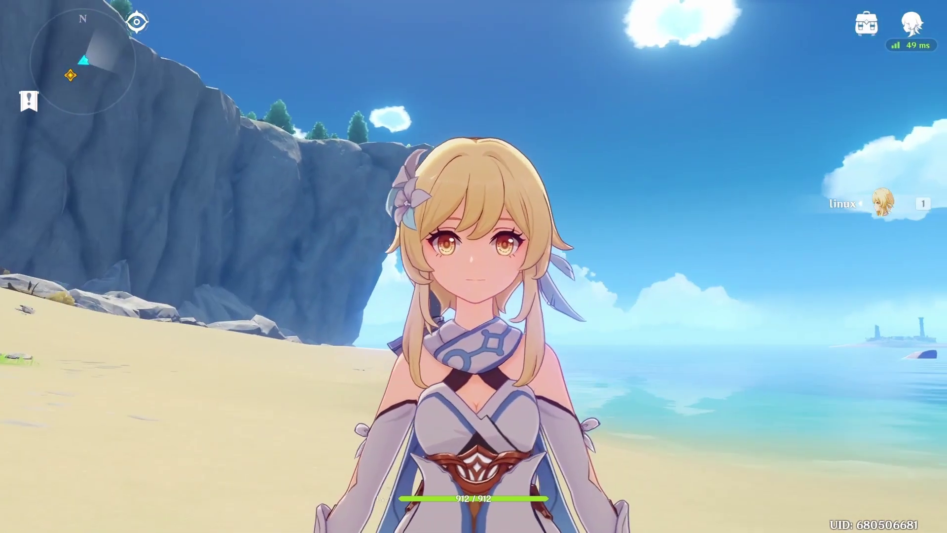
click(473, 266)
key(w)
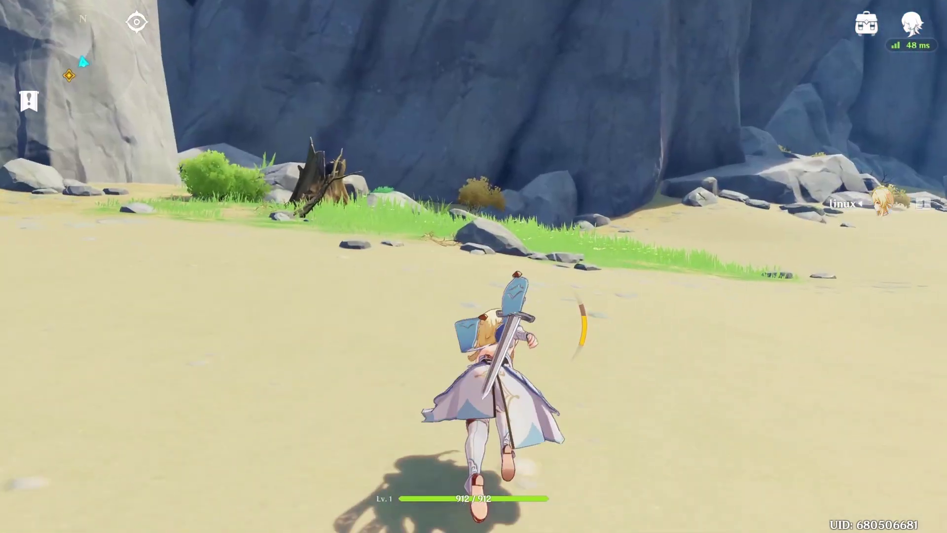
click(474, 267)
click(473, 266)
click(474, 266)
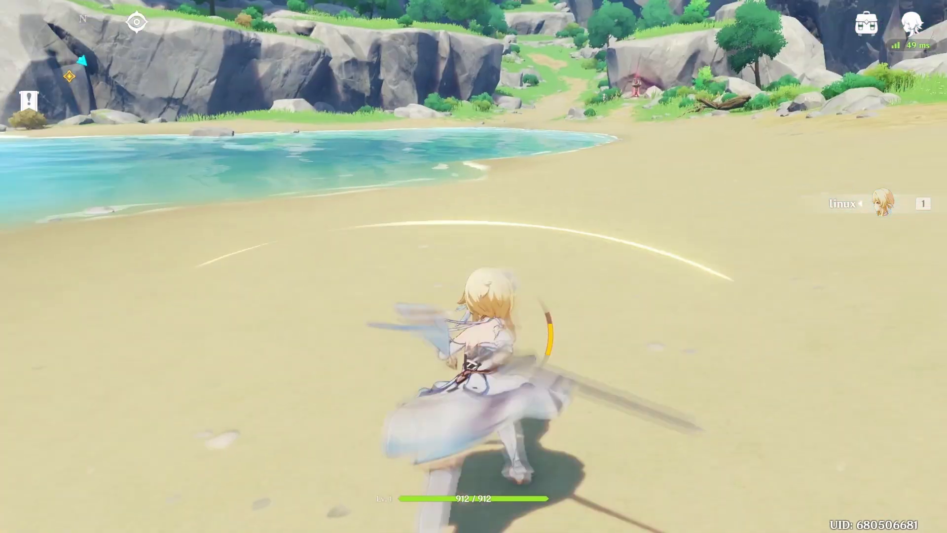
click(474, 266)
mouse_move(474, 266)
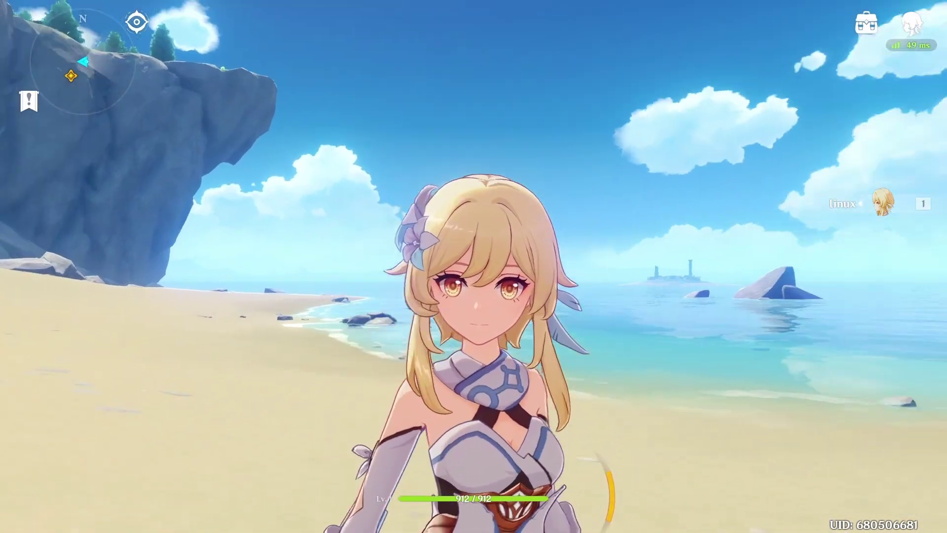
scroll(474, 267, down, 2)
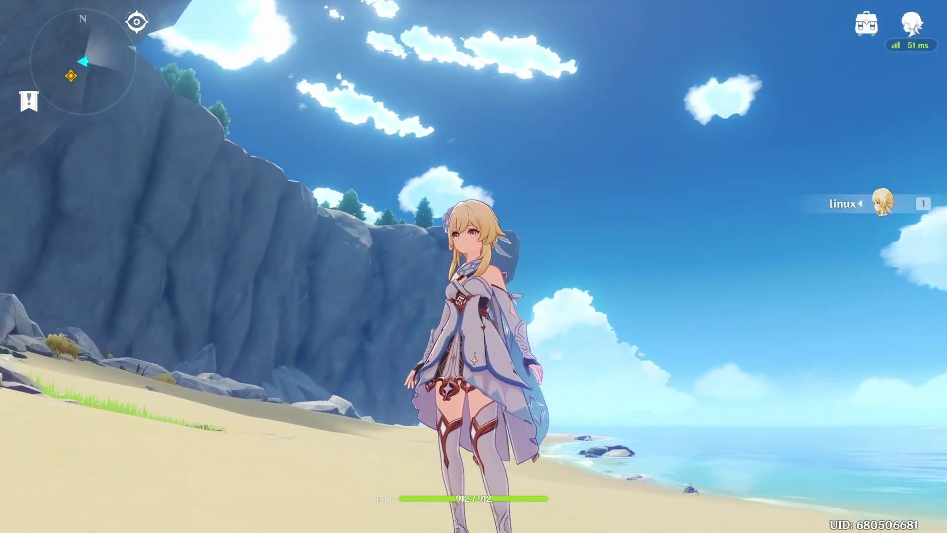
Open the in-game main menu with the player profile.
key(Escape)
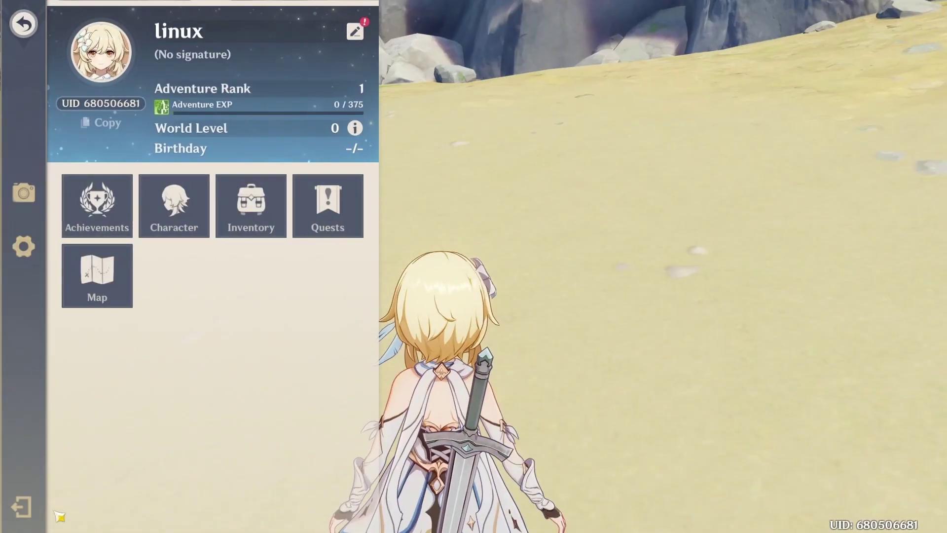